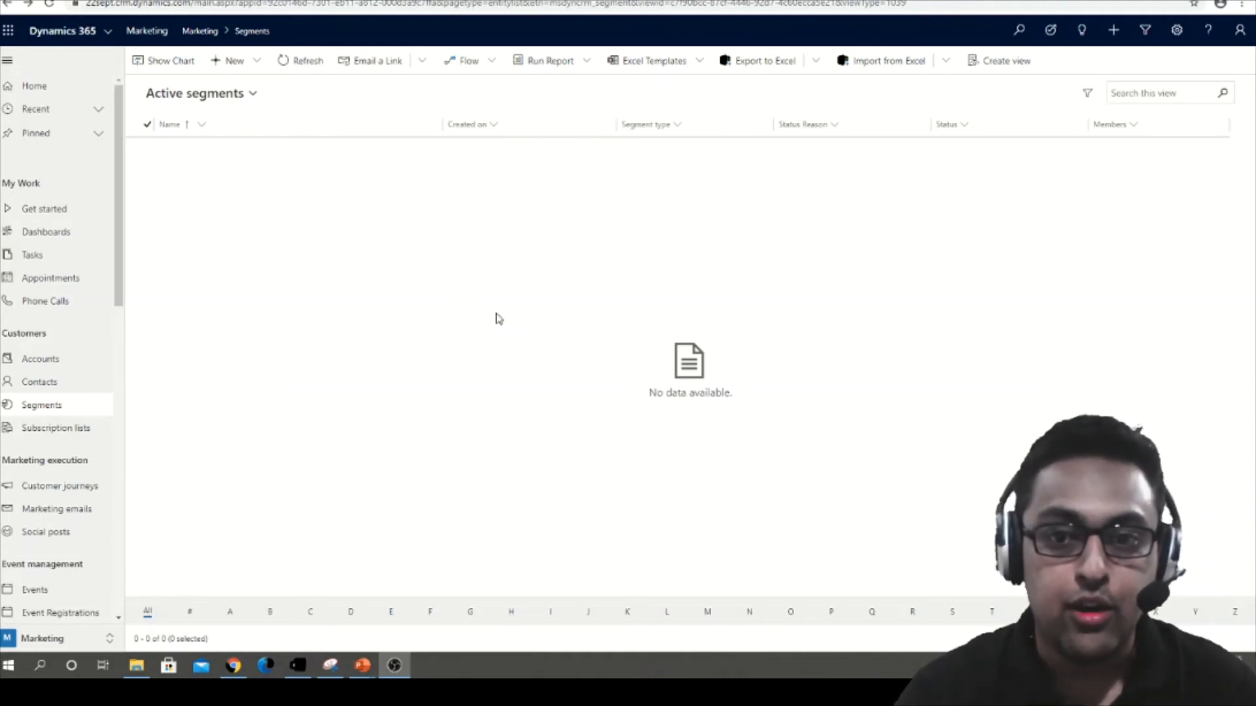
# Create a new dynamic segment without a template and name it "Contacts from NY"
pyautogui.click(247, 73)
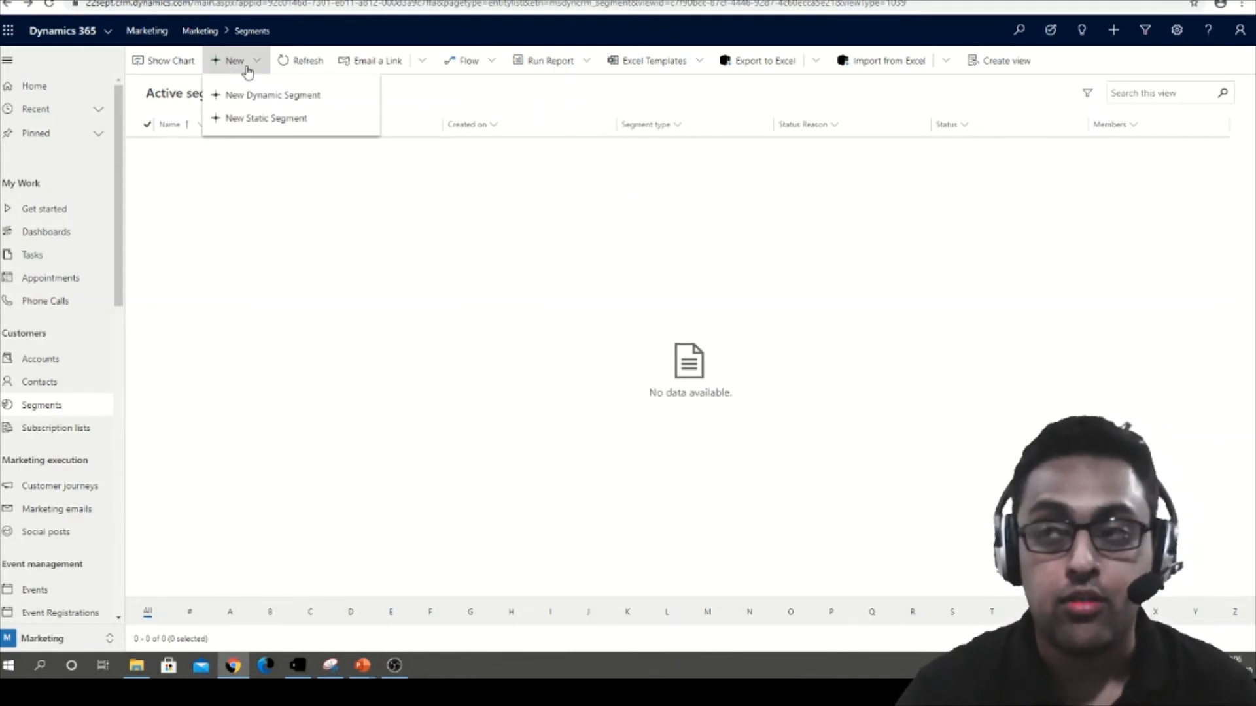
pyautogui.click(260, 105)
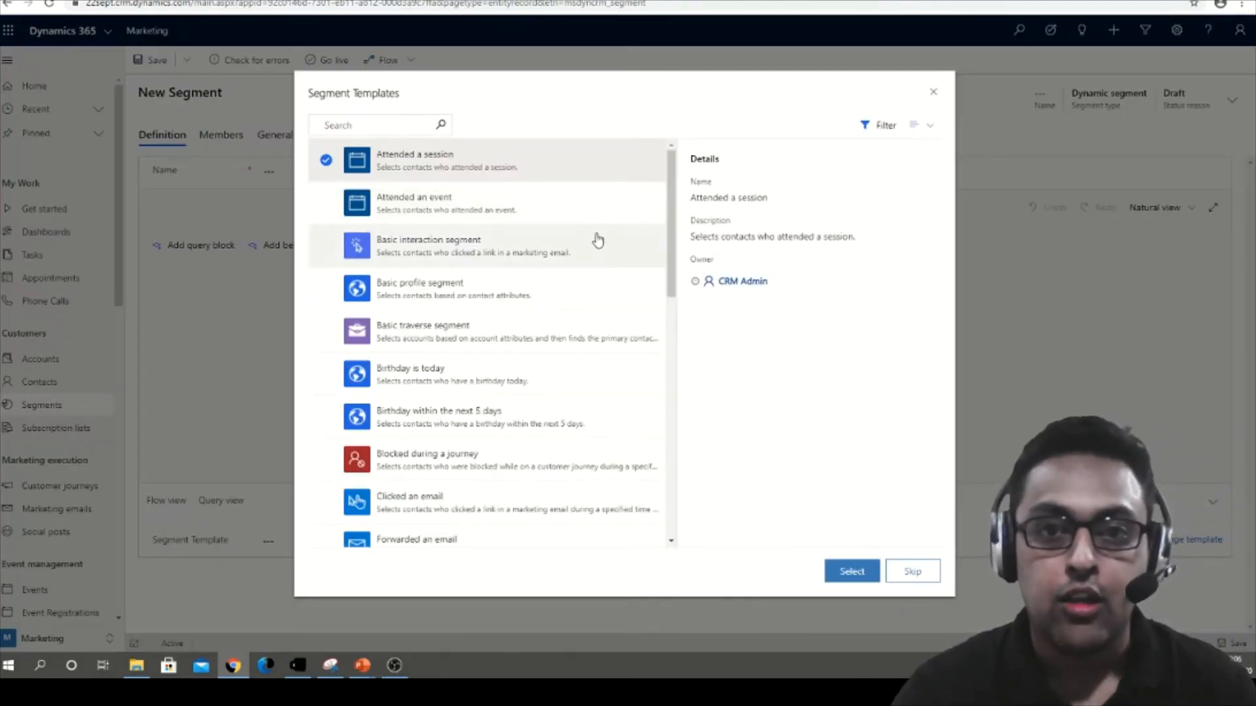
pyautogui.moveTo(670, 233); pyautogui.dragTo(662, 485)
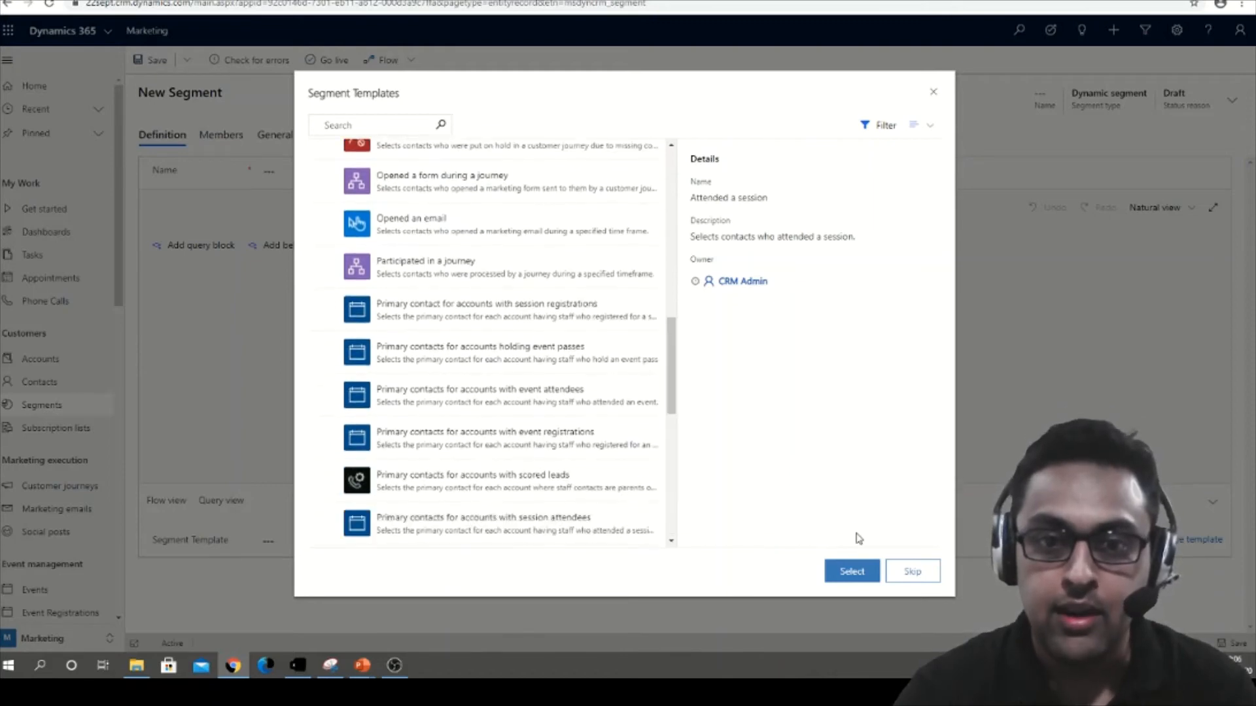
pyautogui.click(912, 572)
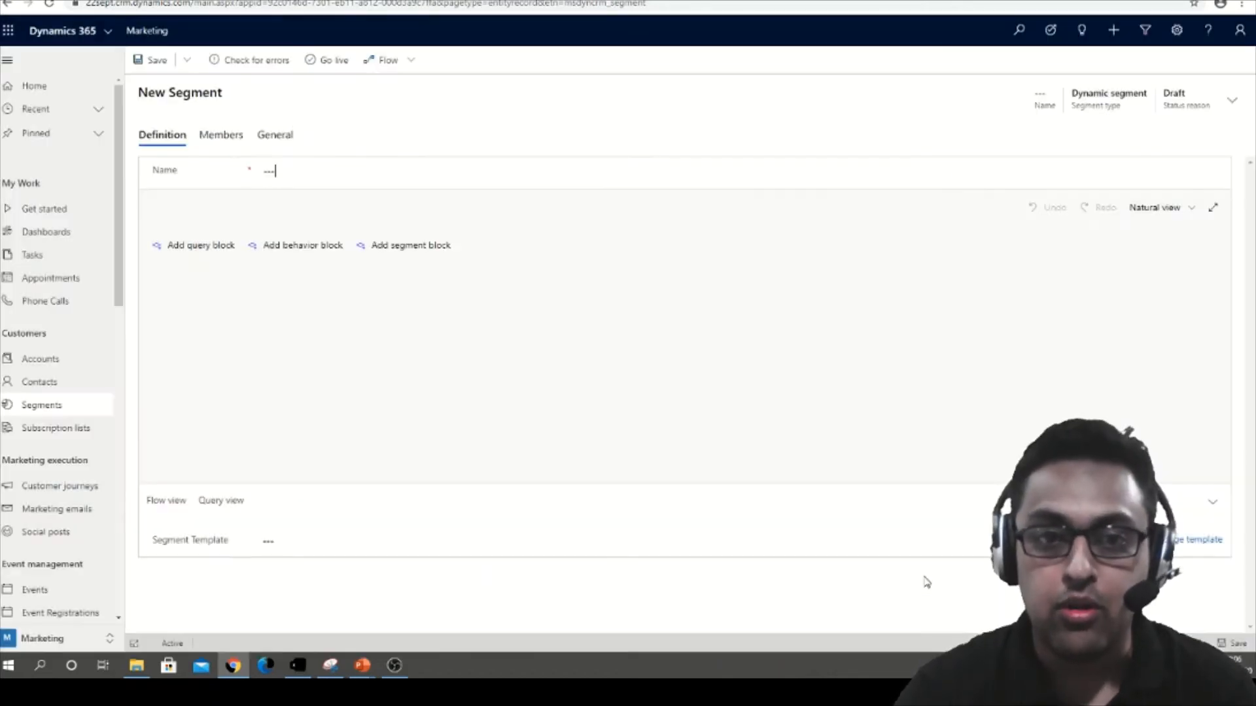
pyautogui.click(282, 172)
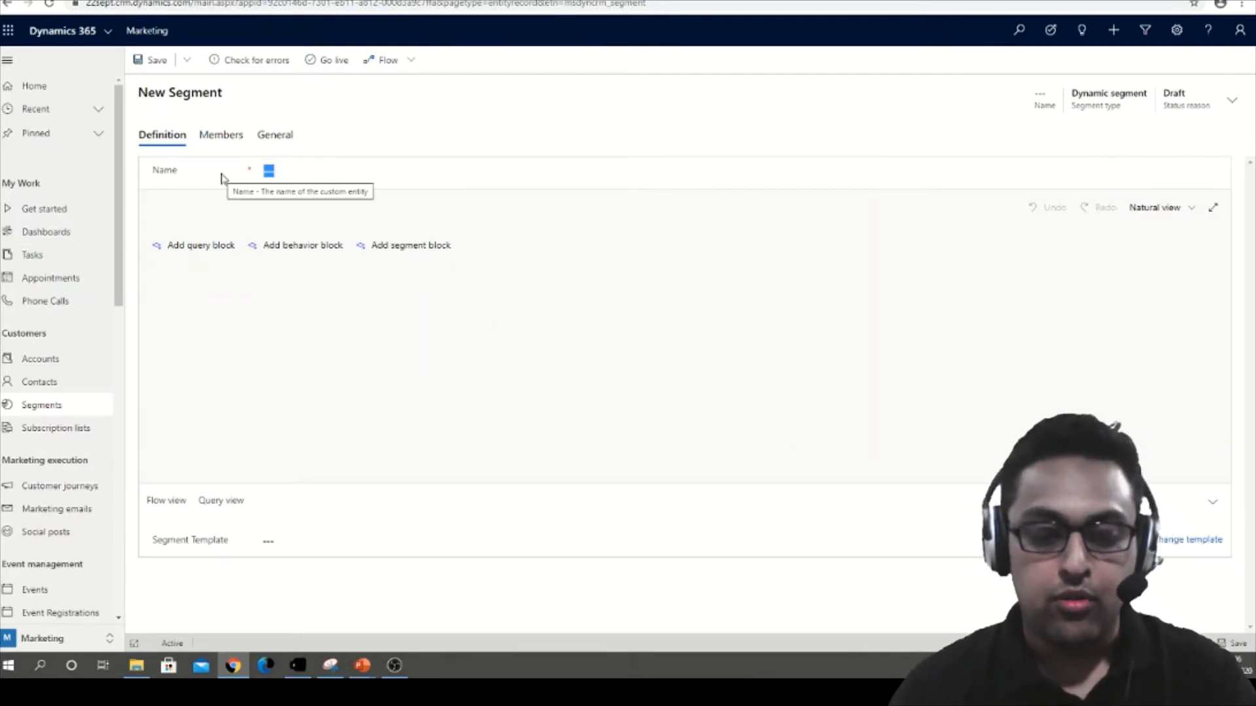
pyautogui.write('Conta')
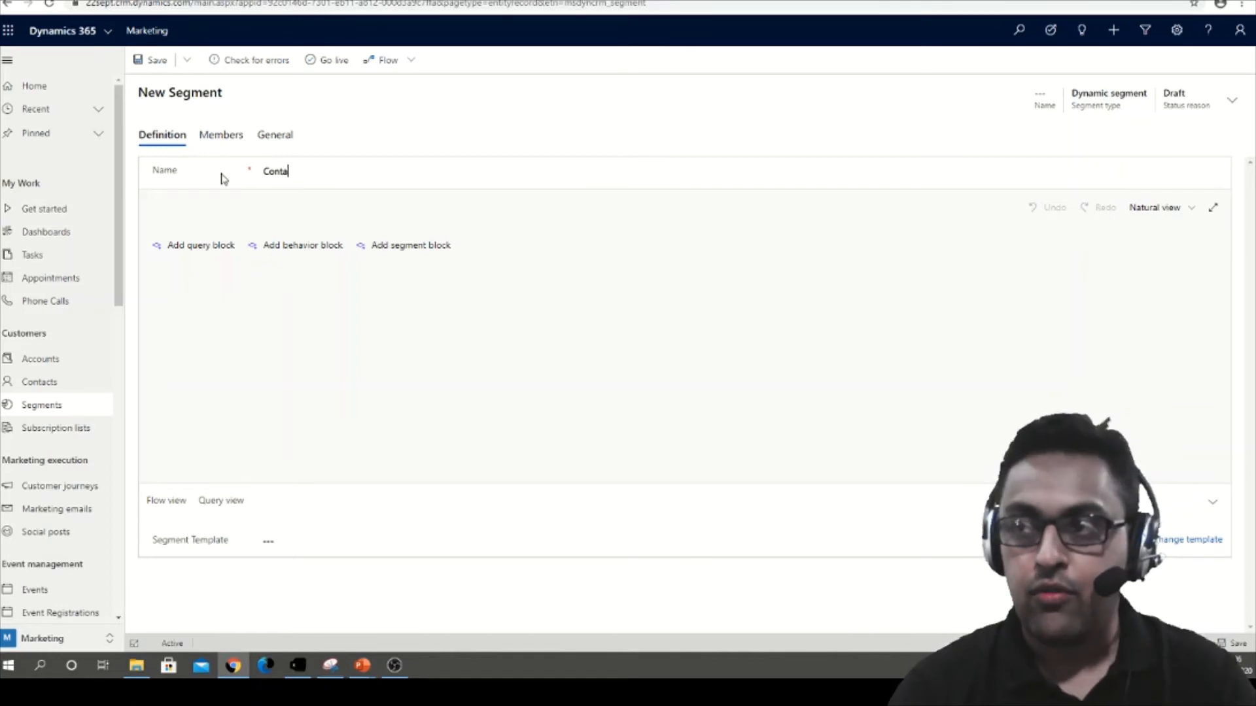
pyautogui.write('cts from NY')
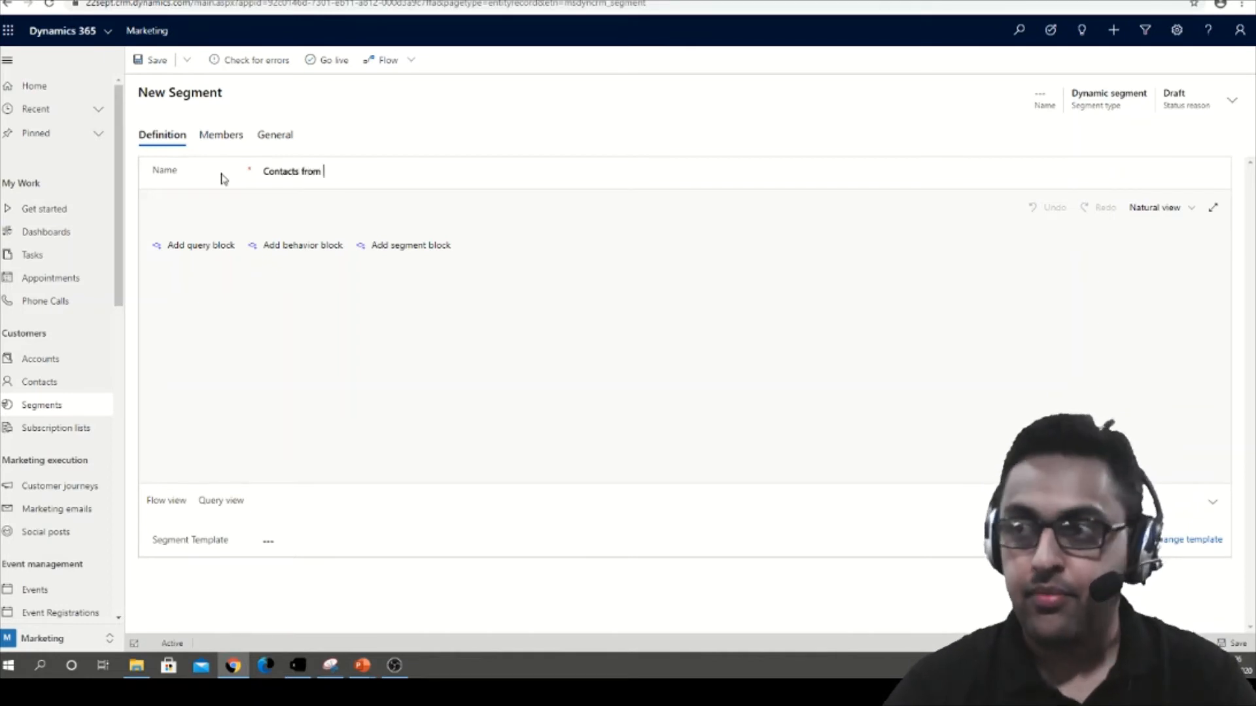
# Add a Contact query block where Address 1: City equals New York, and save the segment
pyautogui.click(191, 246)
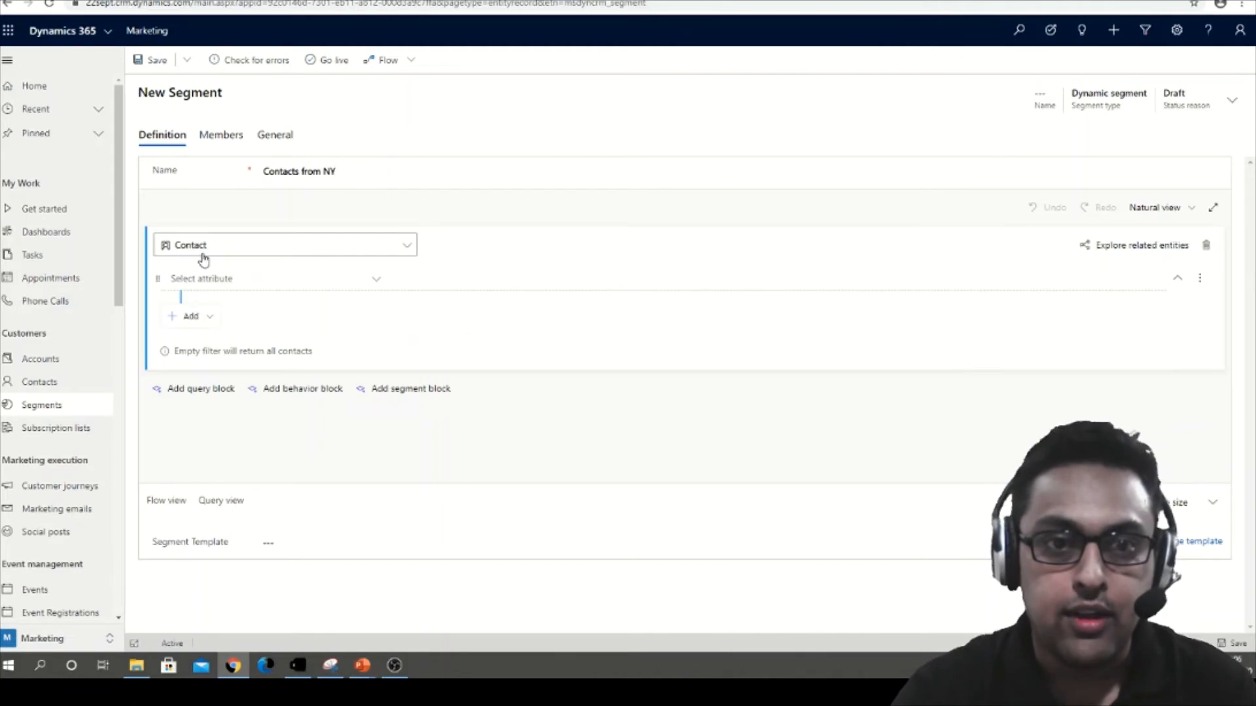
pyautogui.click(301, 280)
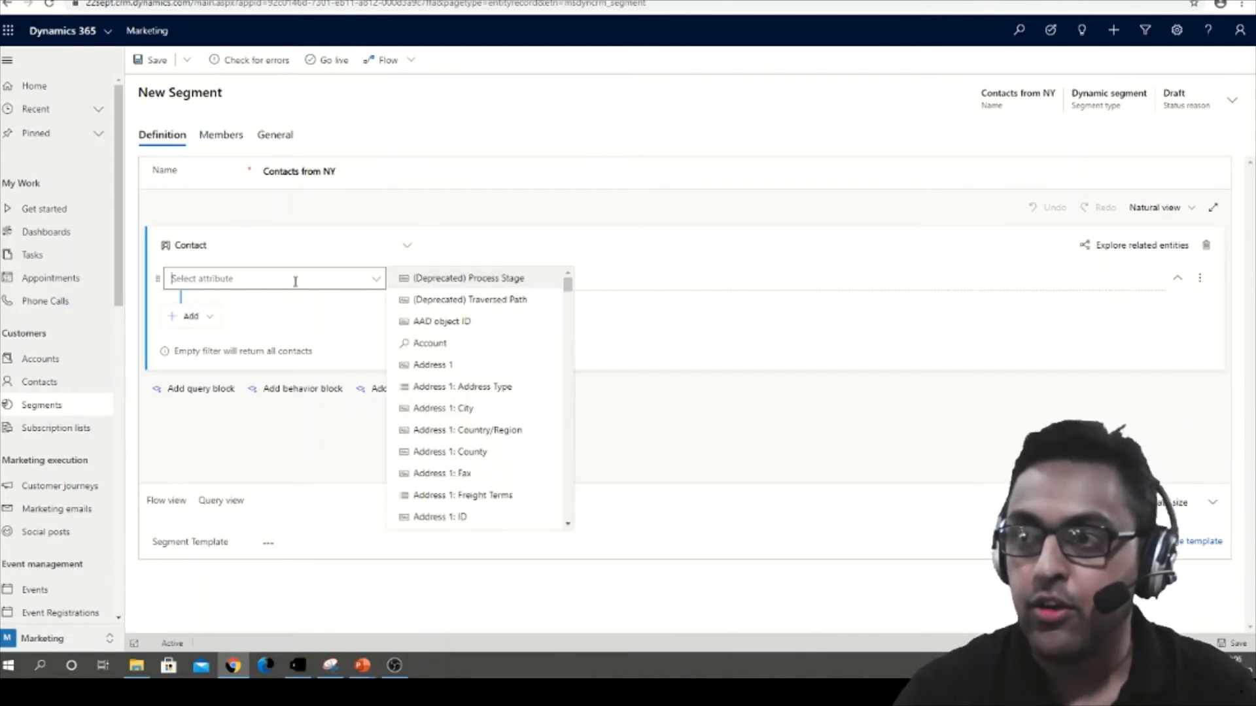
pyautogui.click(457, 411)
pyautogui.click(572, 281)
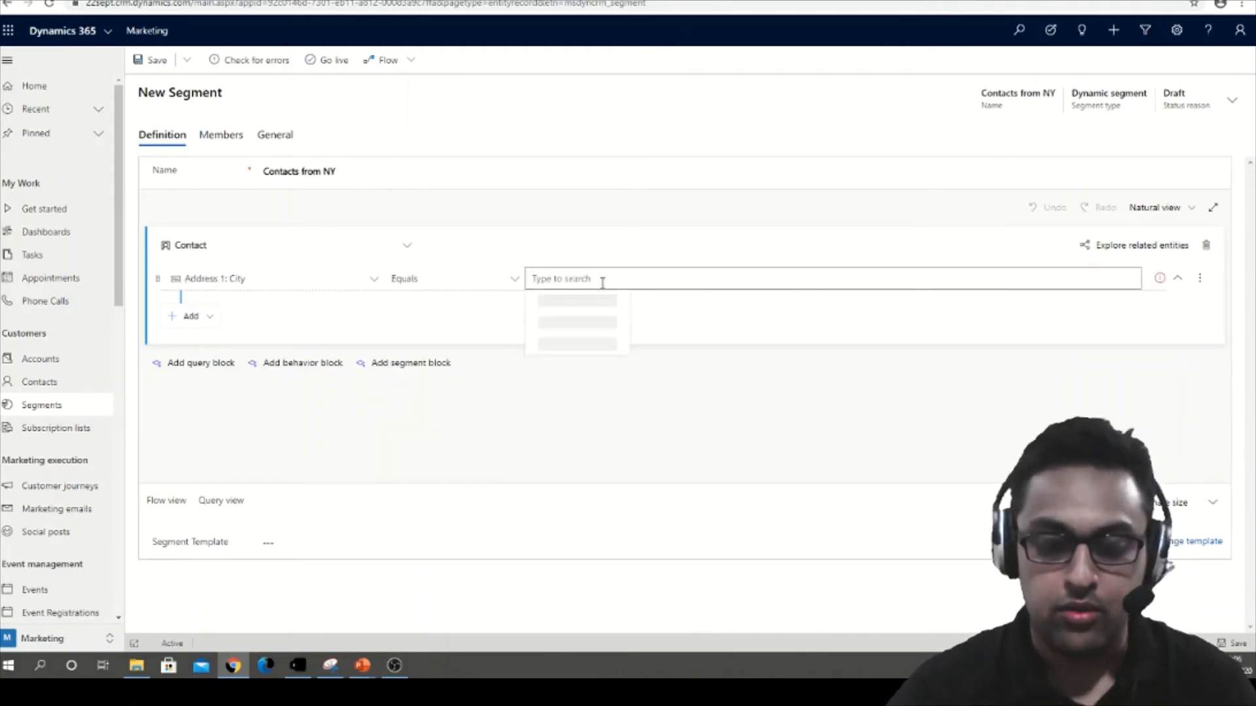
pyautogui.write('New York')
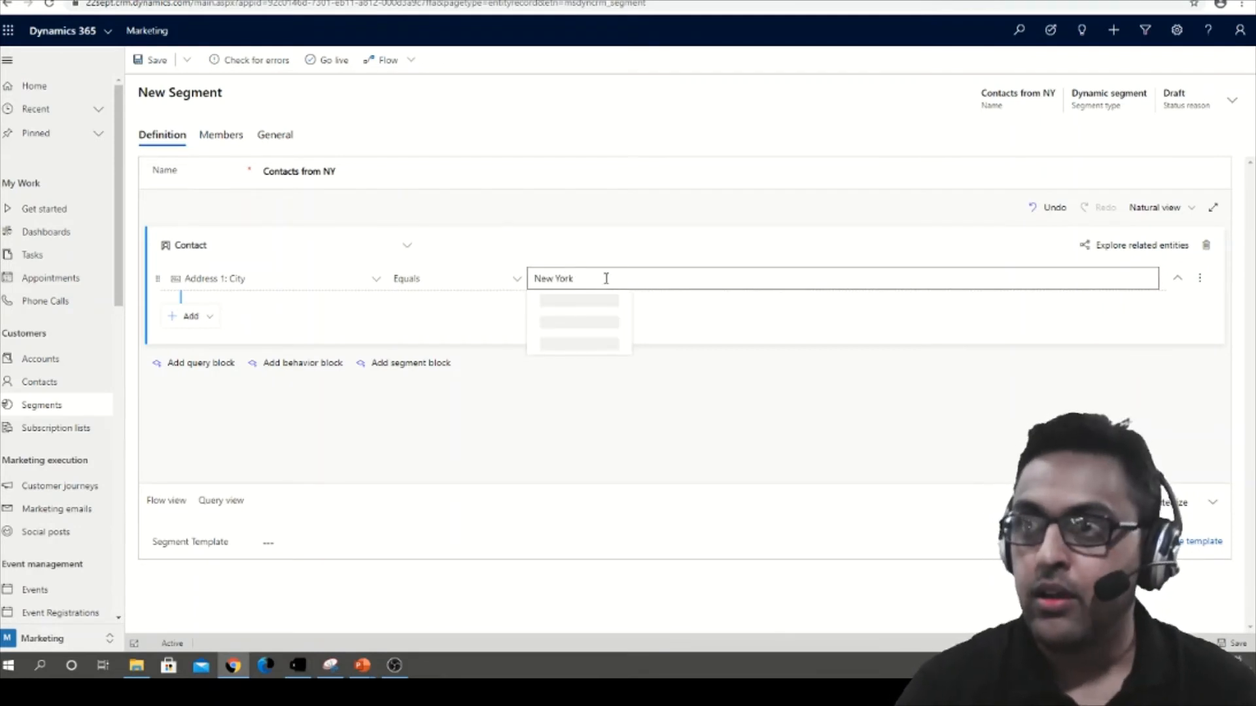
pyautogui.click(147, 61)
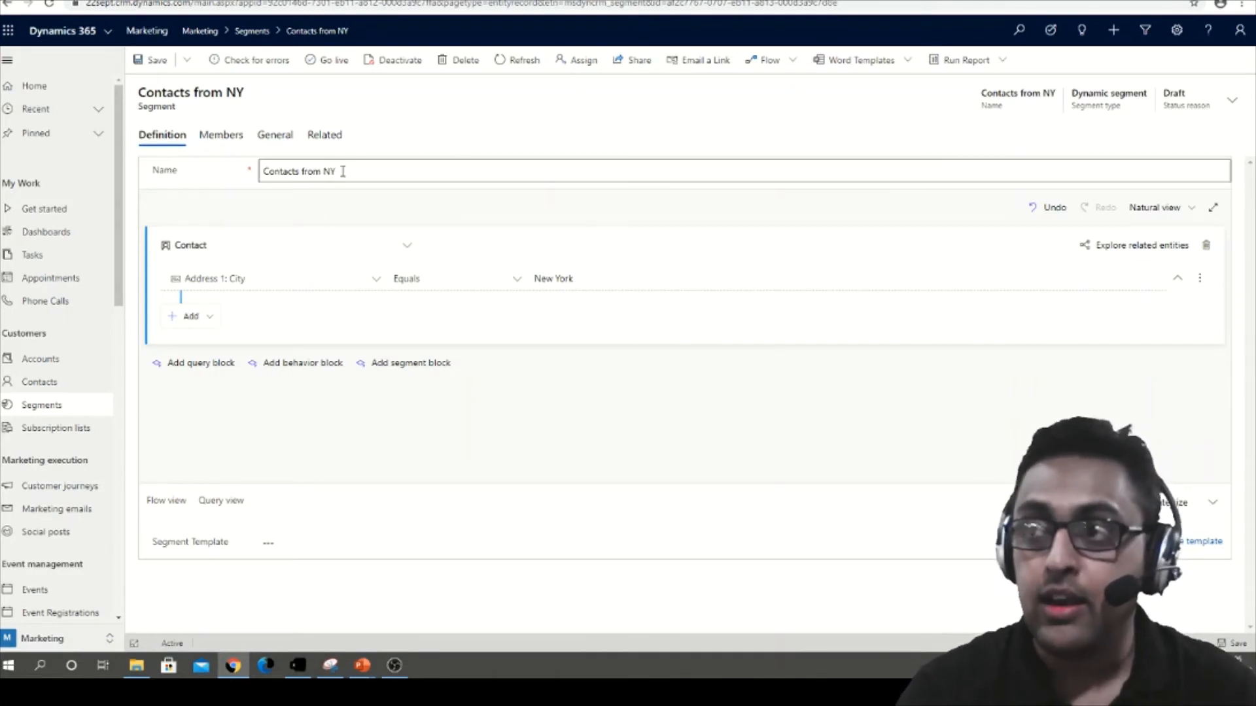
# Check the segment's general details, take it live, and return to the segments list
pyautogui.click(288, 138)
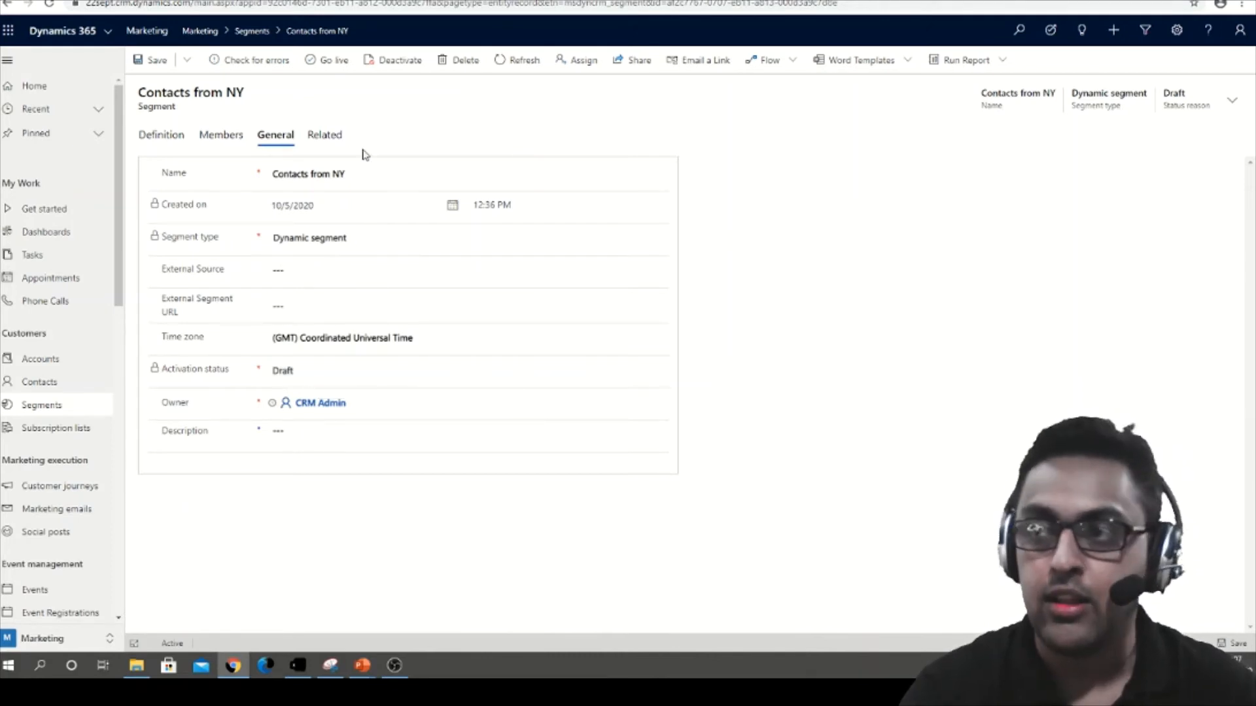
pyautogui.click(341, 71)
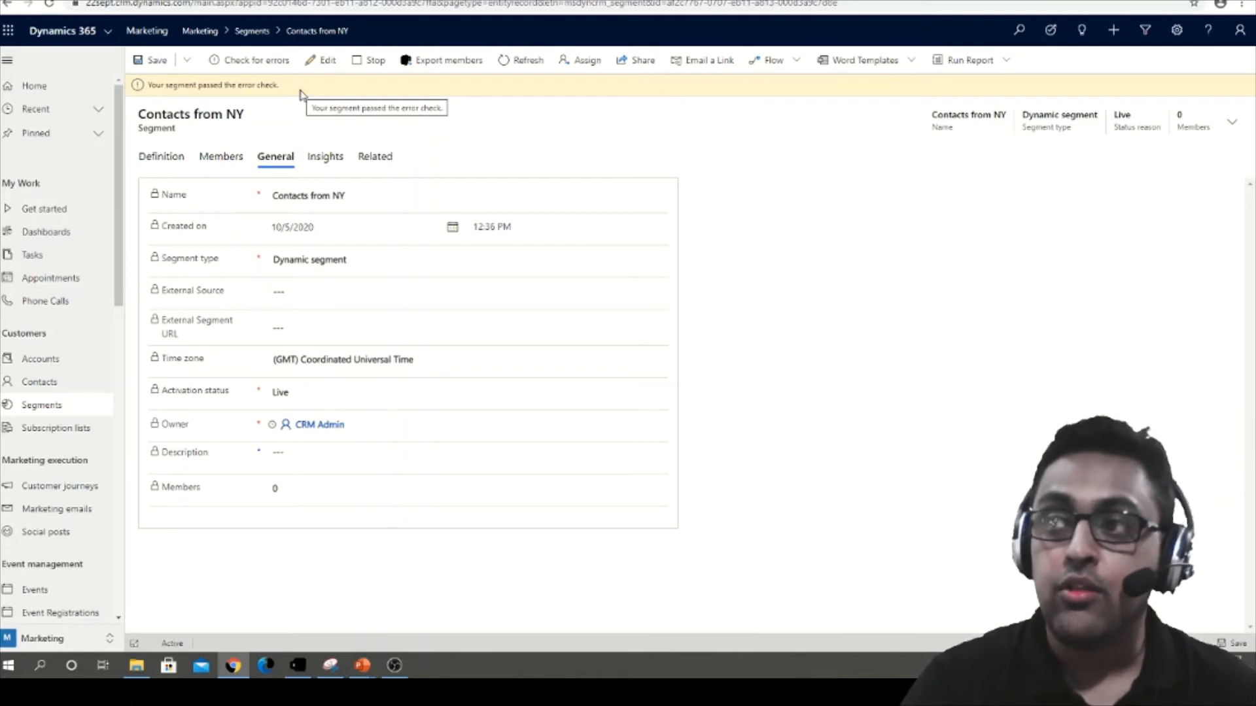
pyautogui.click(75, 406)
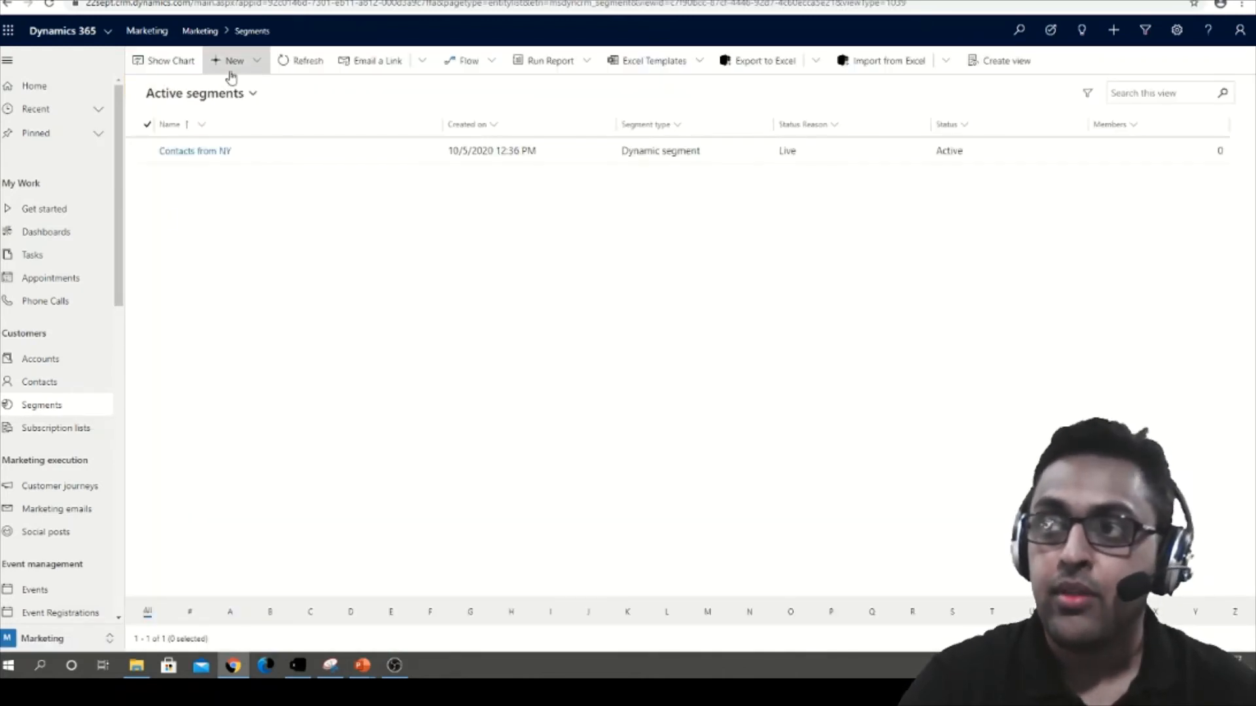
# Create a new static segment named "Static Segment", leaving its description and time zone empty, and save it
pyautogui.click(255, 63)
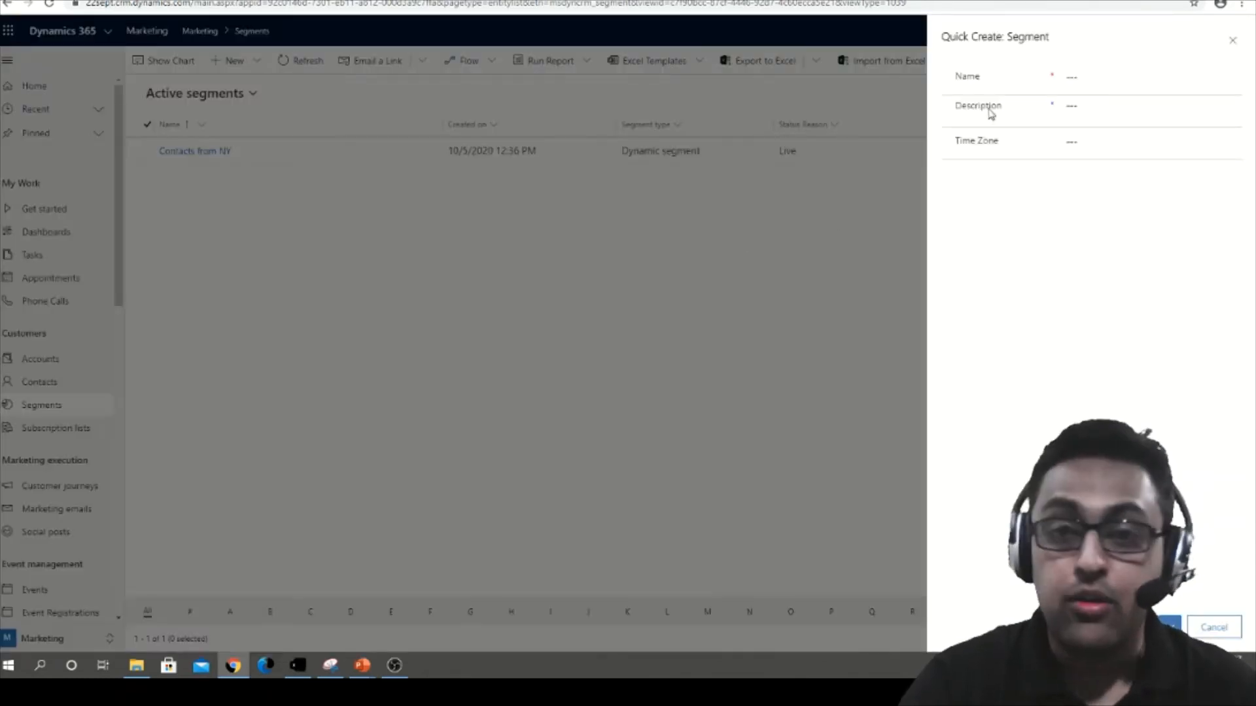
pyautogui.click(1073, 80)
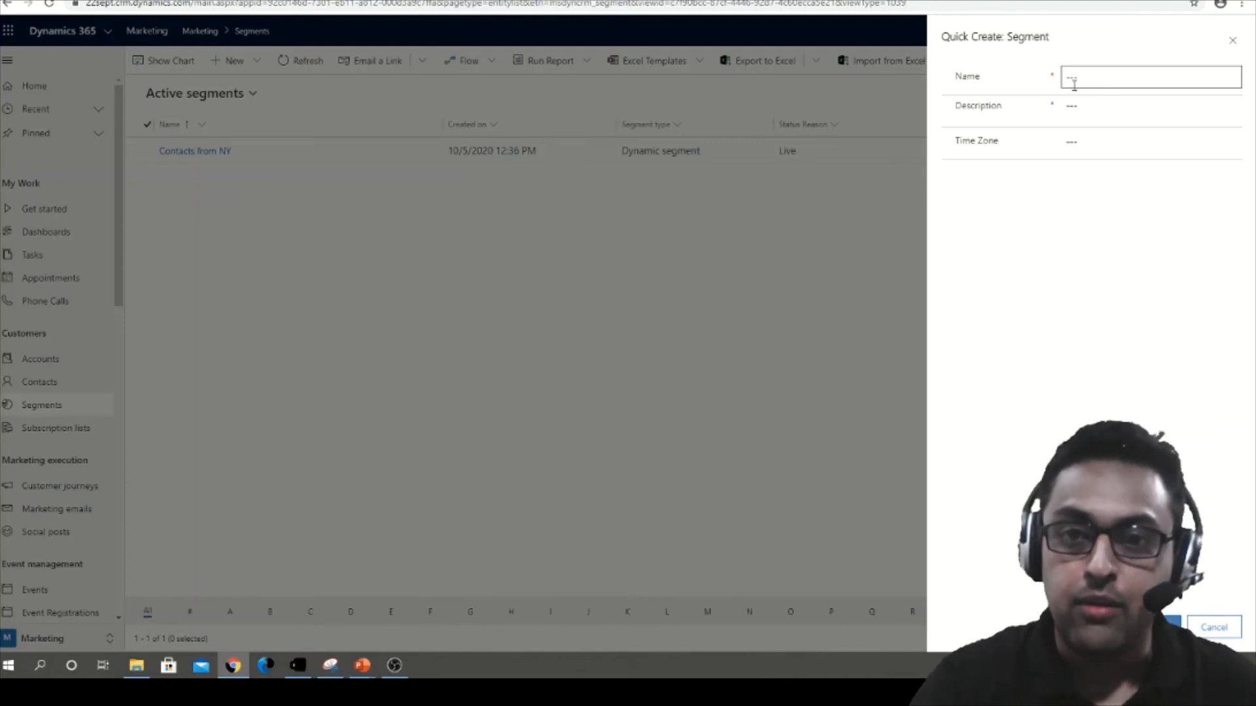
pyautogui.write('S')
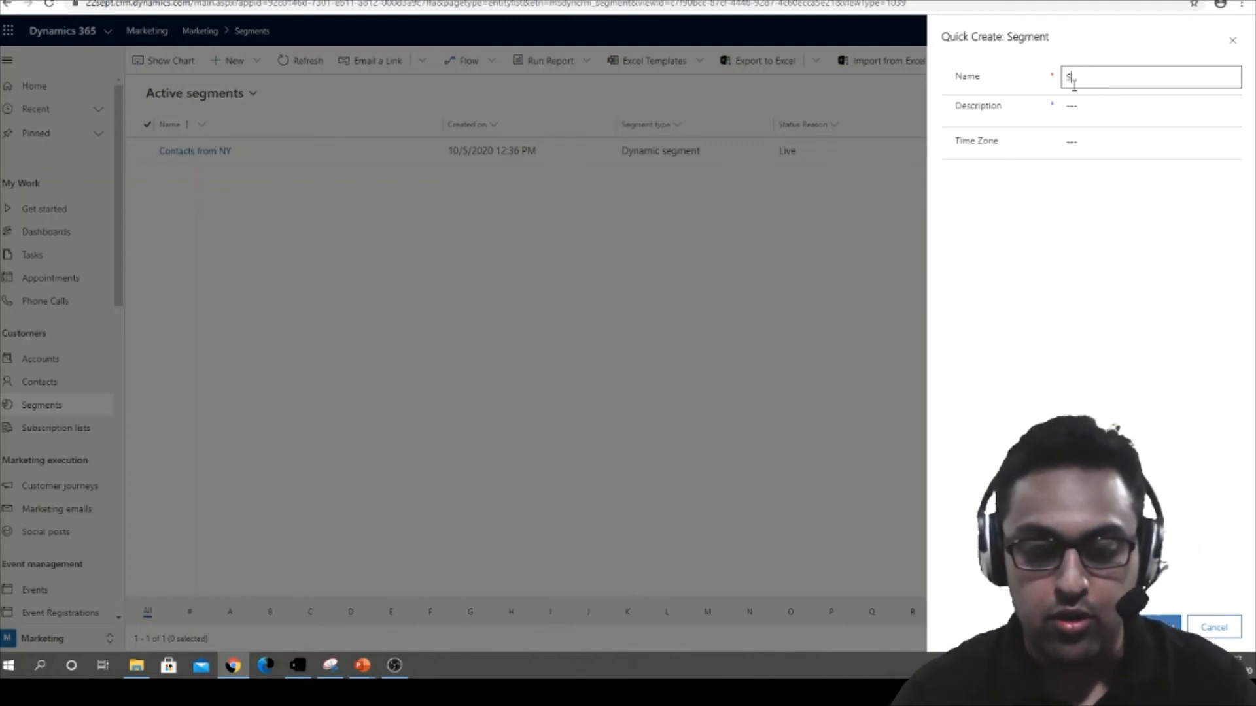
pyautogui.write('tatic e')
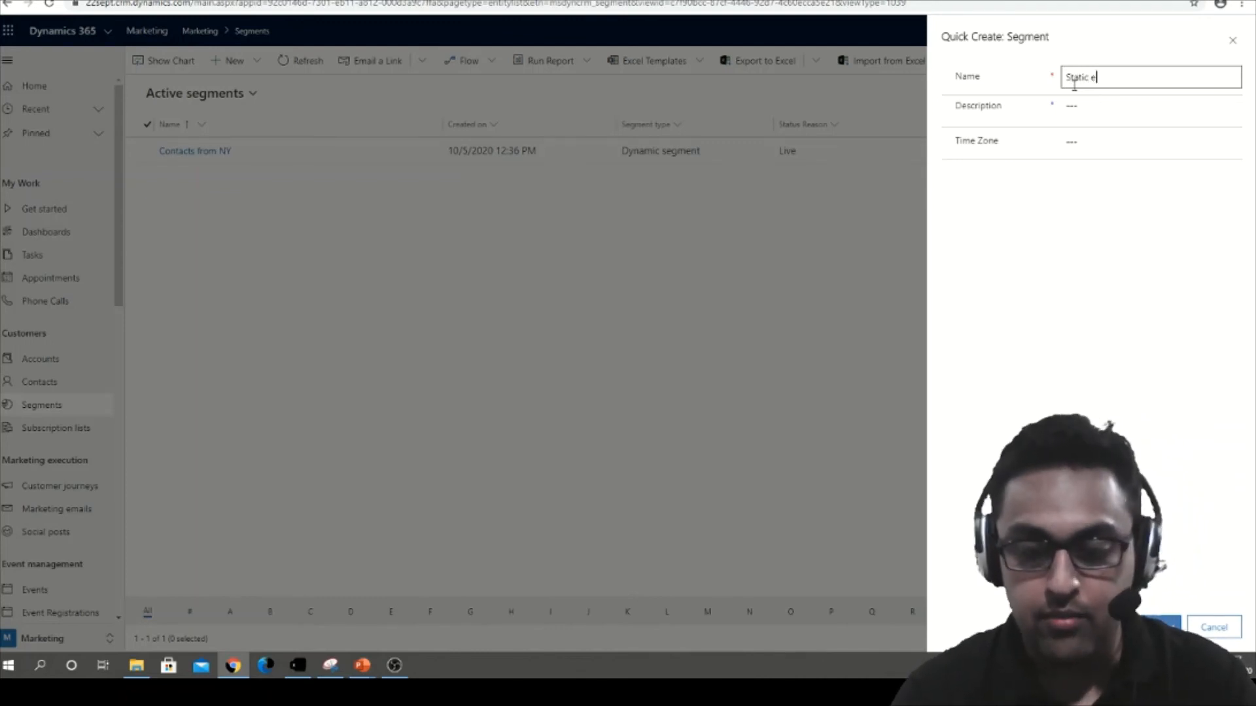
pyautogui.press('BackSpace')
pyautogui.write('Seg')
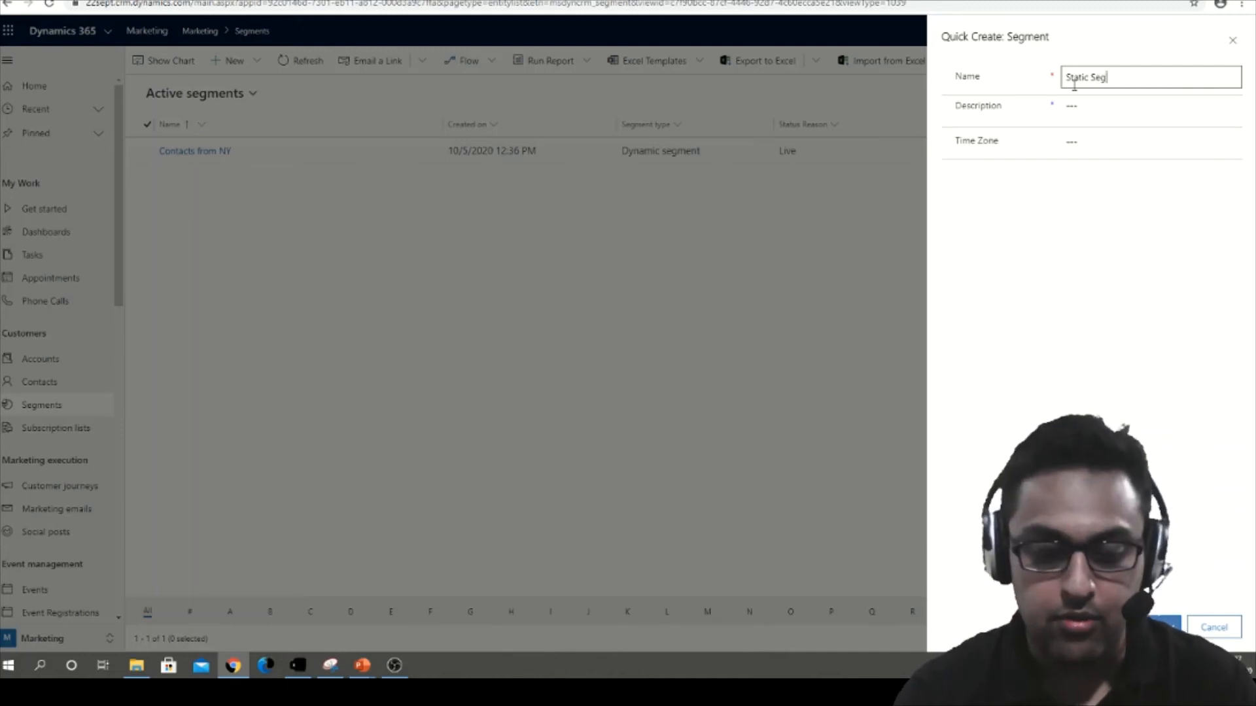
pyautogui.write('ment')
pyautogui.click(1085, 103)
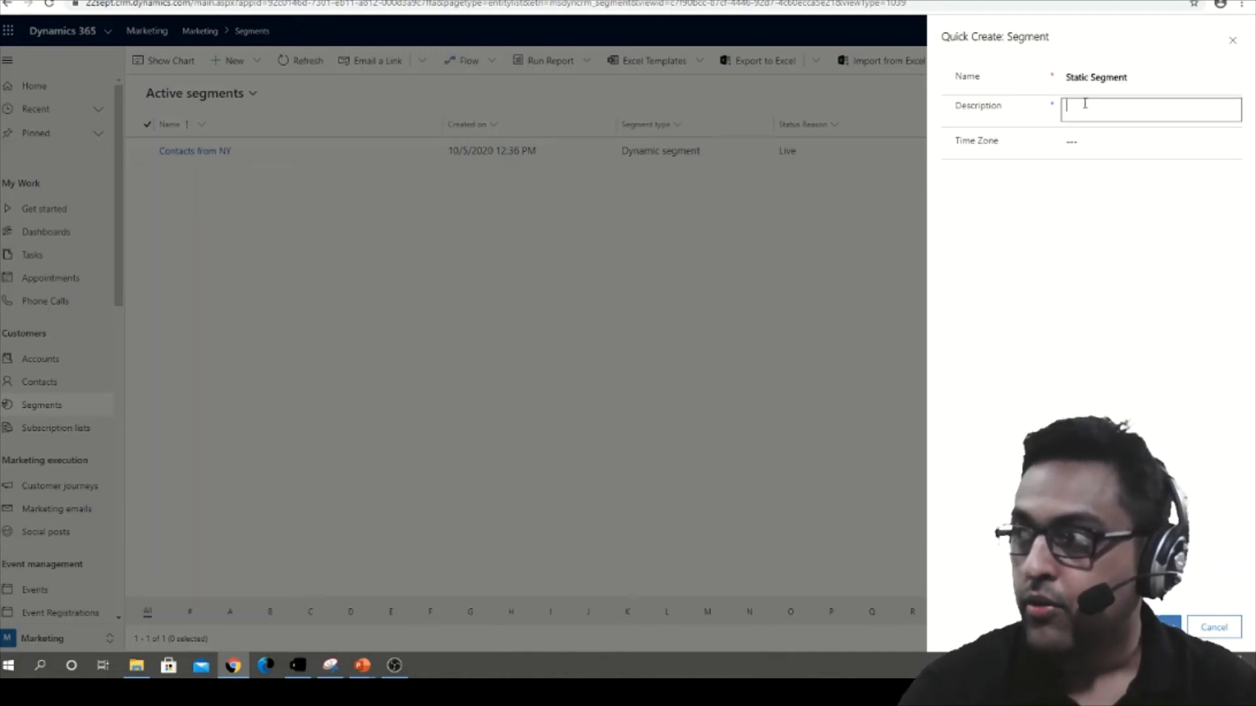
pyautogui.click(1131, 627)
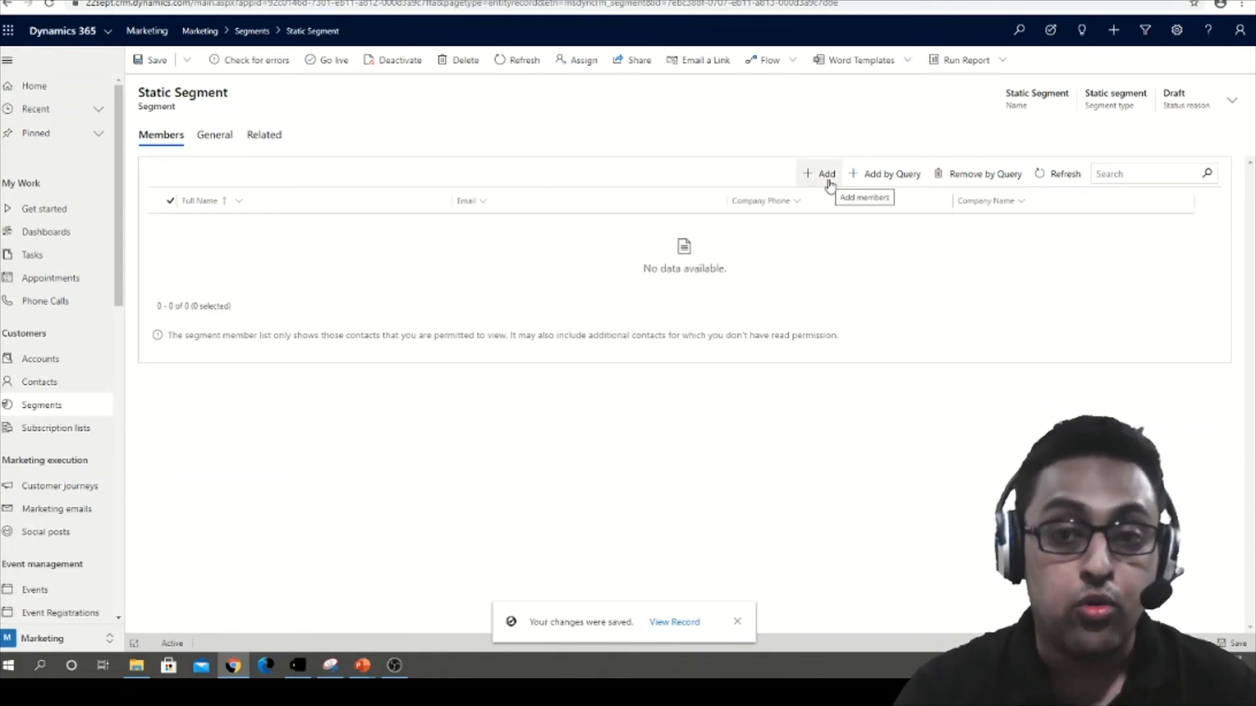
# Look over the static segment's general details, and add the first listed contact as a member
pyautogui.click(212, 136)
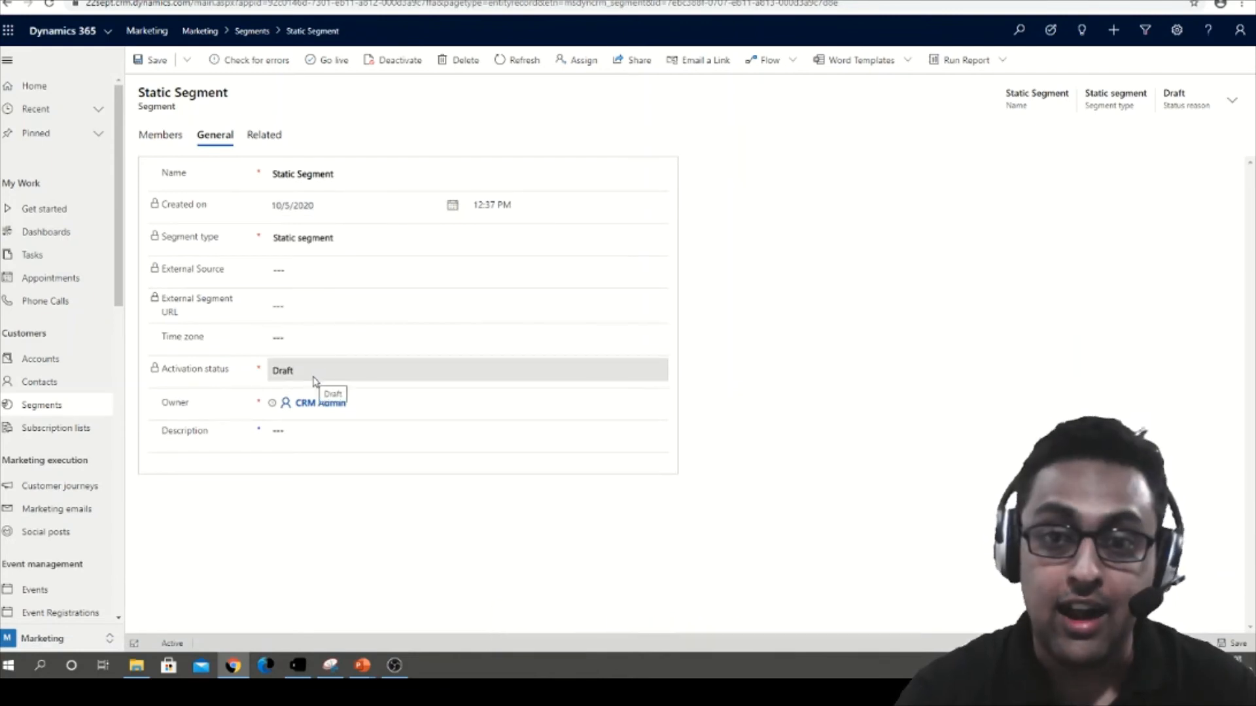
pyautogui.click(160, 135)
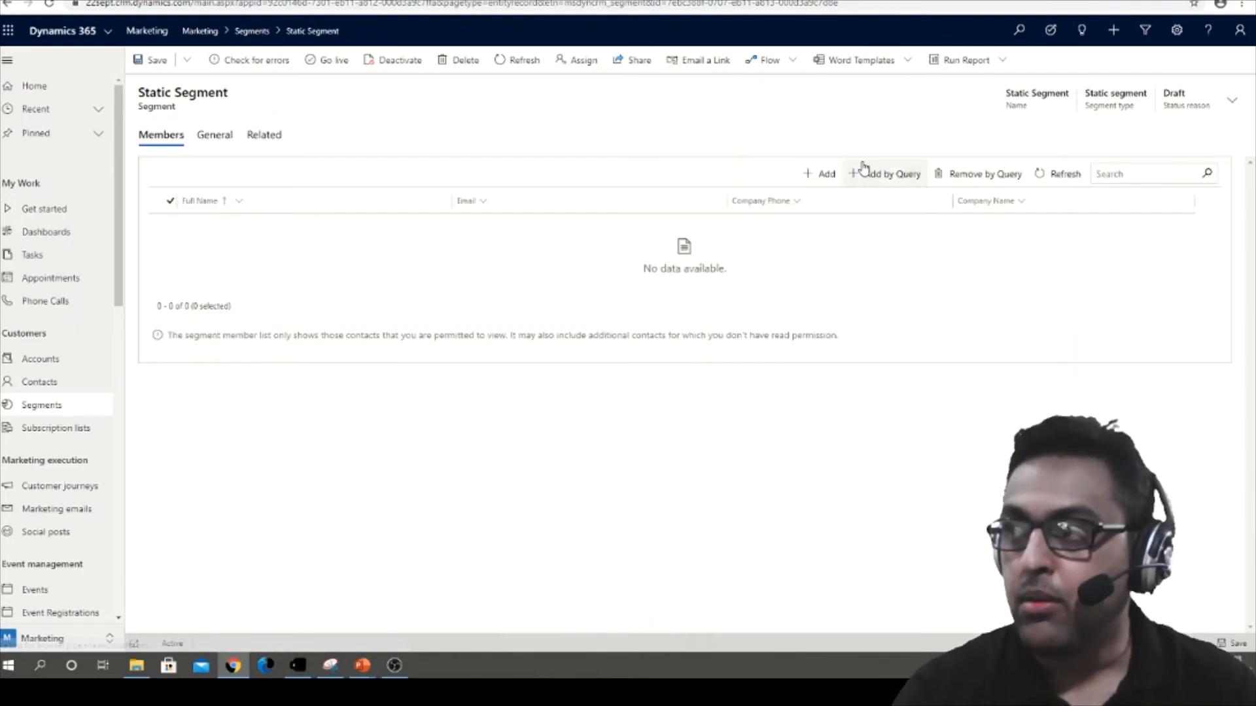
pyautogui.click(825, 185)
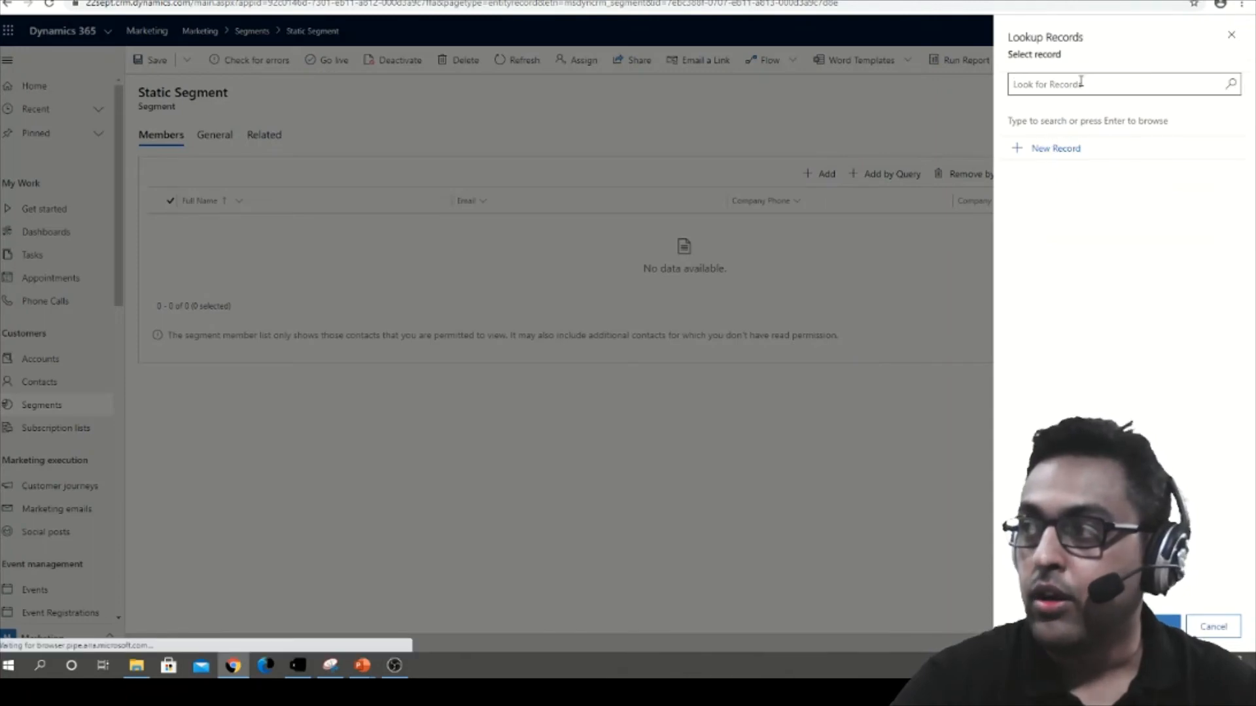
pyautogui.click(1231, 83)
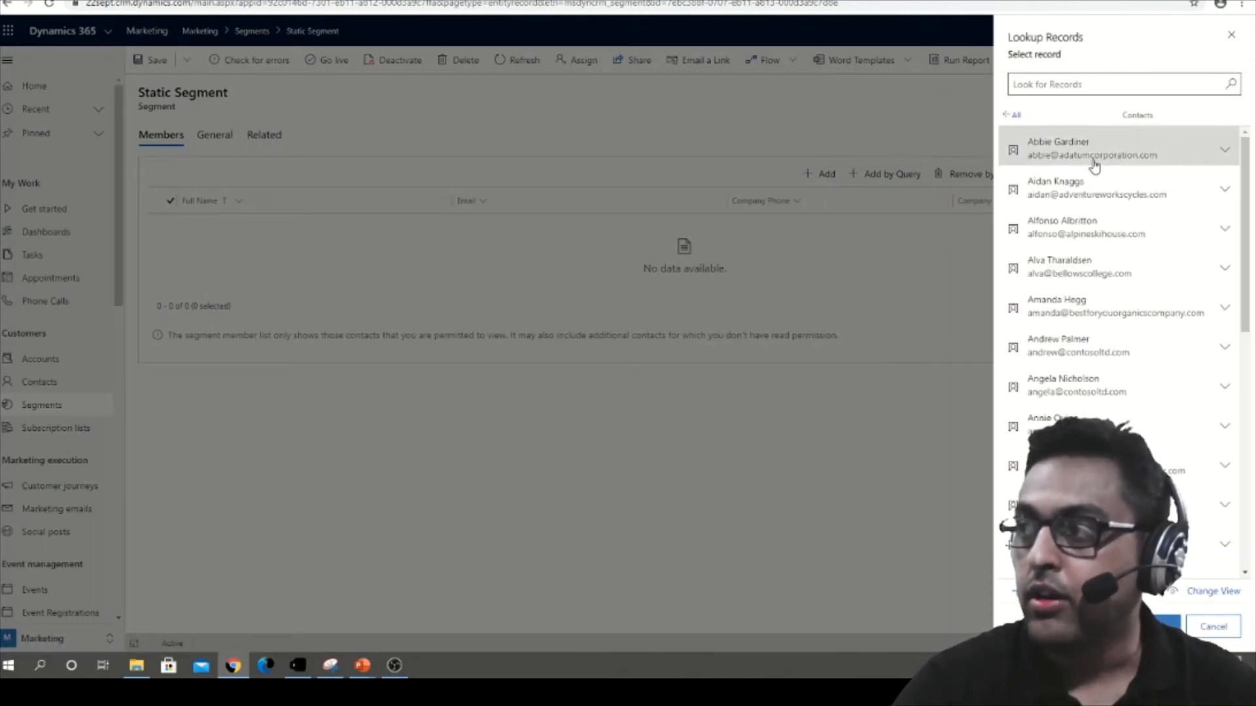
pyautogui.click(1094, 164)
pyautogui.click(1153, 627)
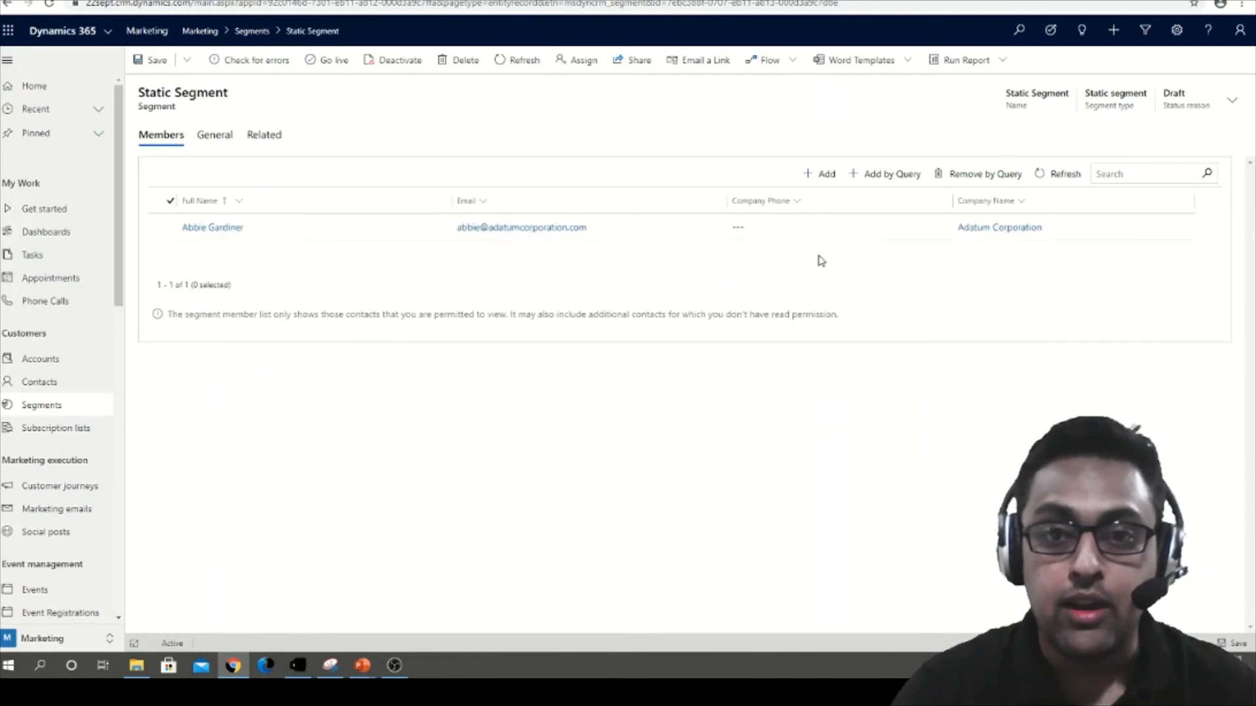
# Try to add members by a query for contacts whose Address 1: City equals Redmond, close it and refresh the members list
pyautogui.click(894, 174)
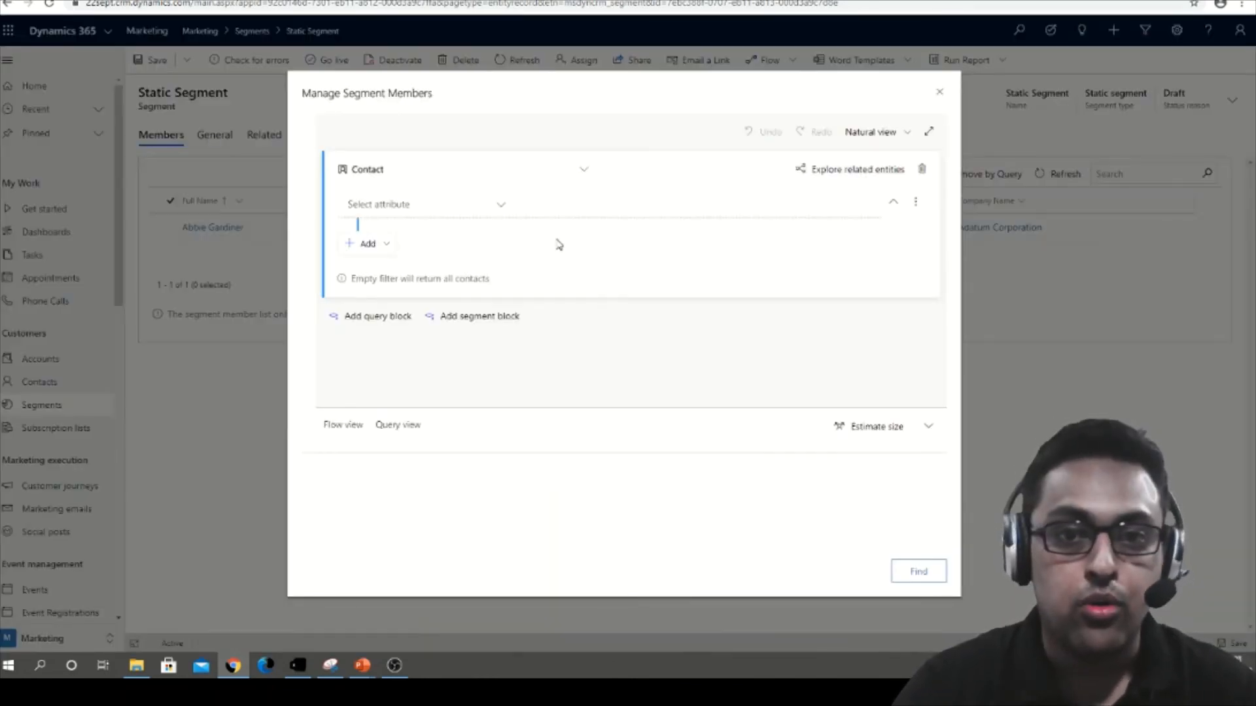
pyautogui.click(465, 208)
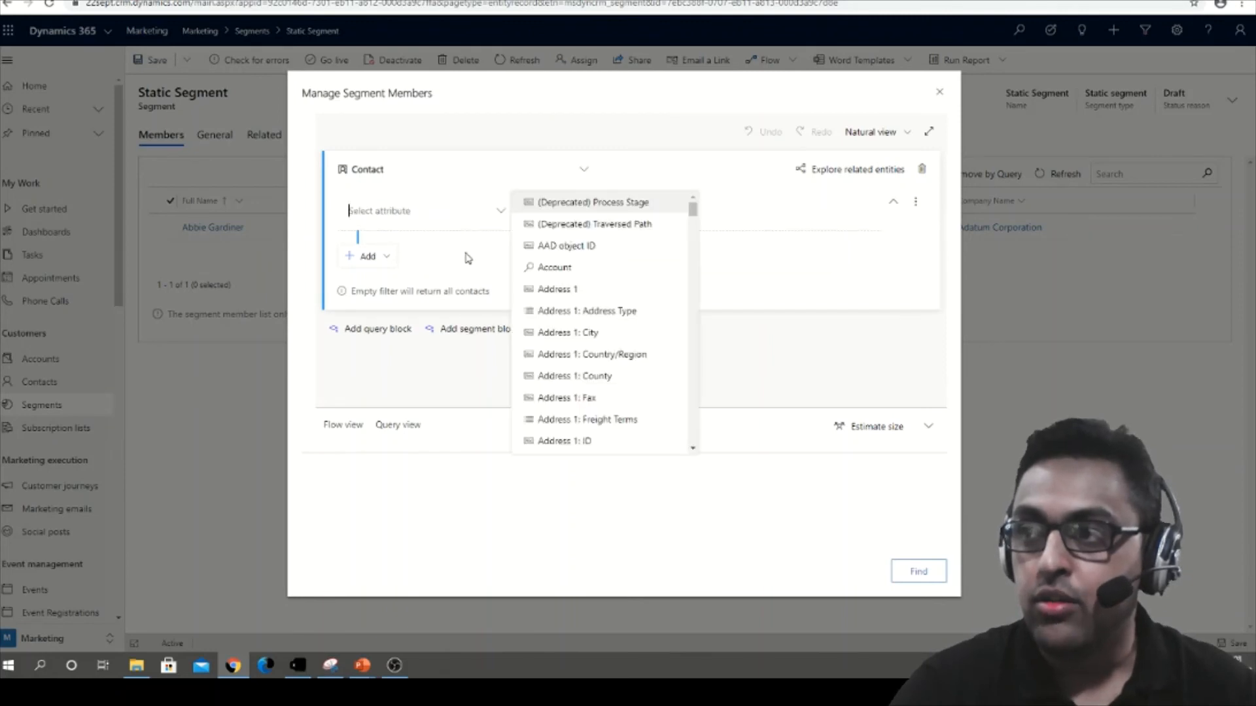
pyautogui.click(591, 334)
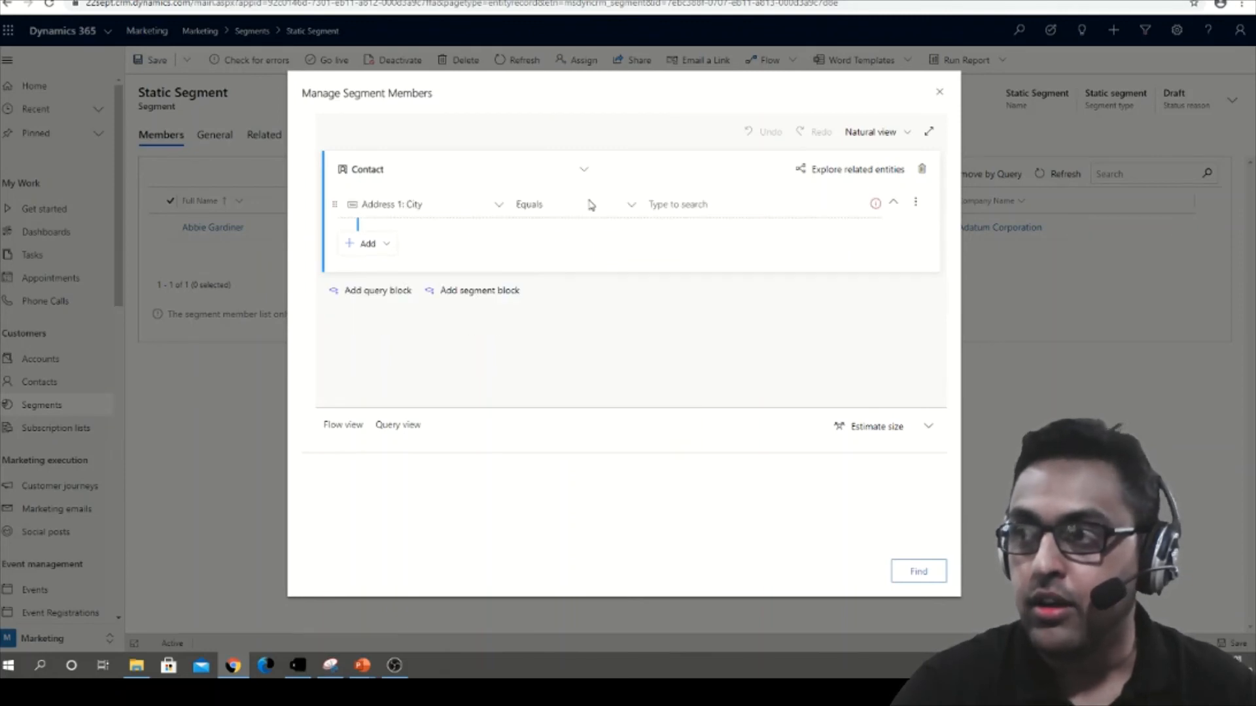
pyautogui.click(674, 202)
pyautogui.write('Redmond')
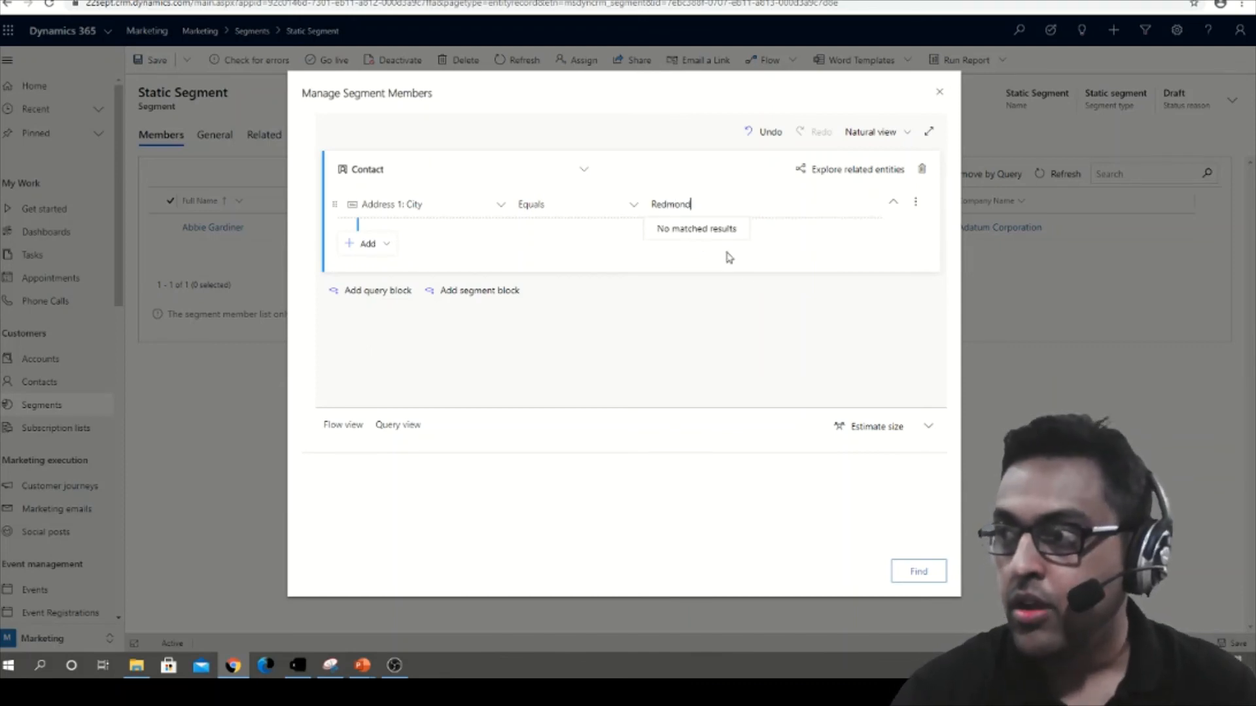
pyautogui.click(918, 573)
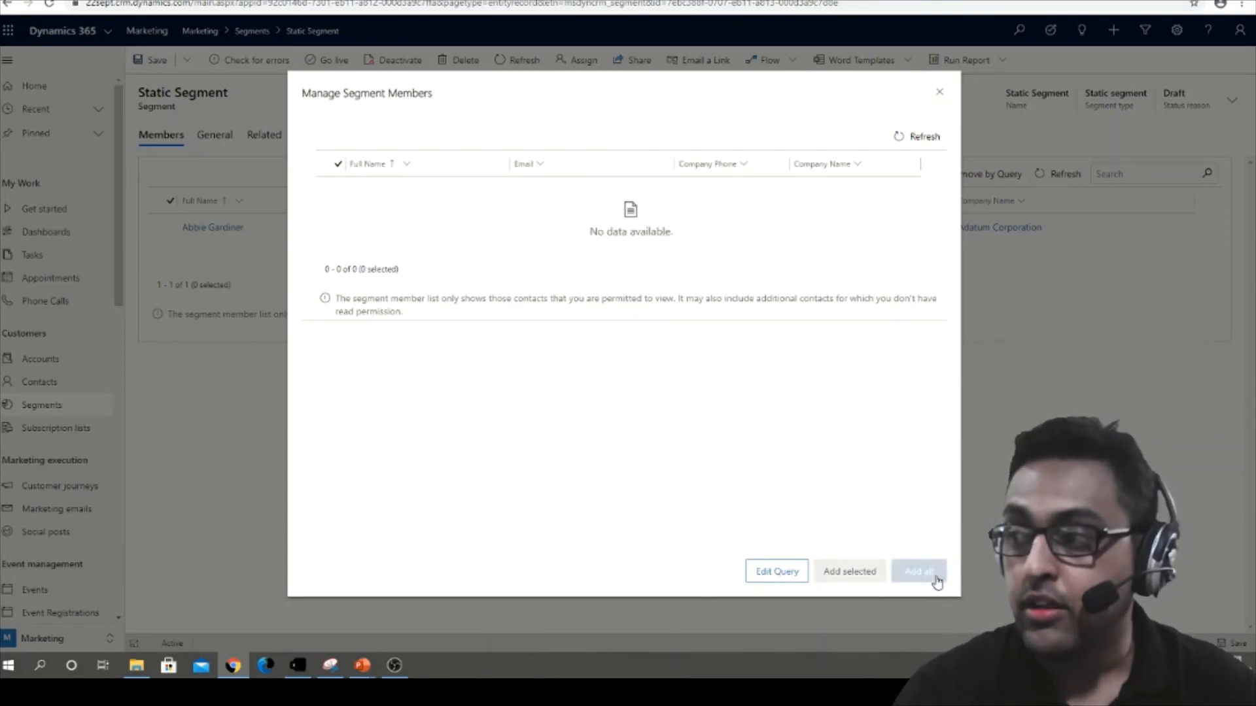
pyautogui.click(941, 98)
pyautogui.click(1066, 175)
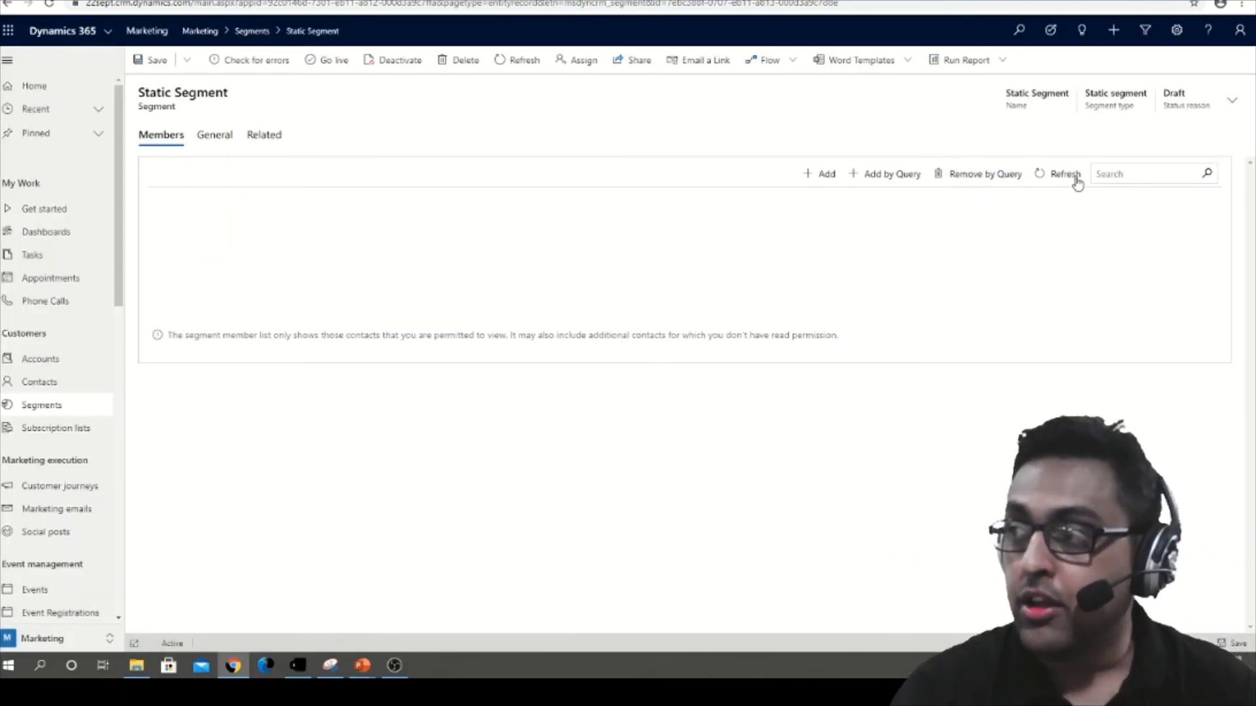
# Start removing members by query and find the static segment's contacts whose First Name begins with "A"
pyautogui.click(997, 182)
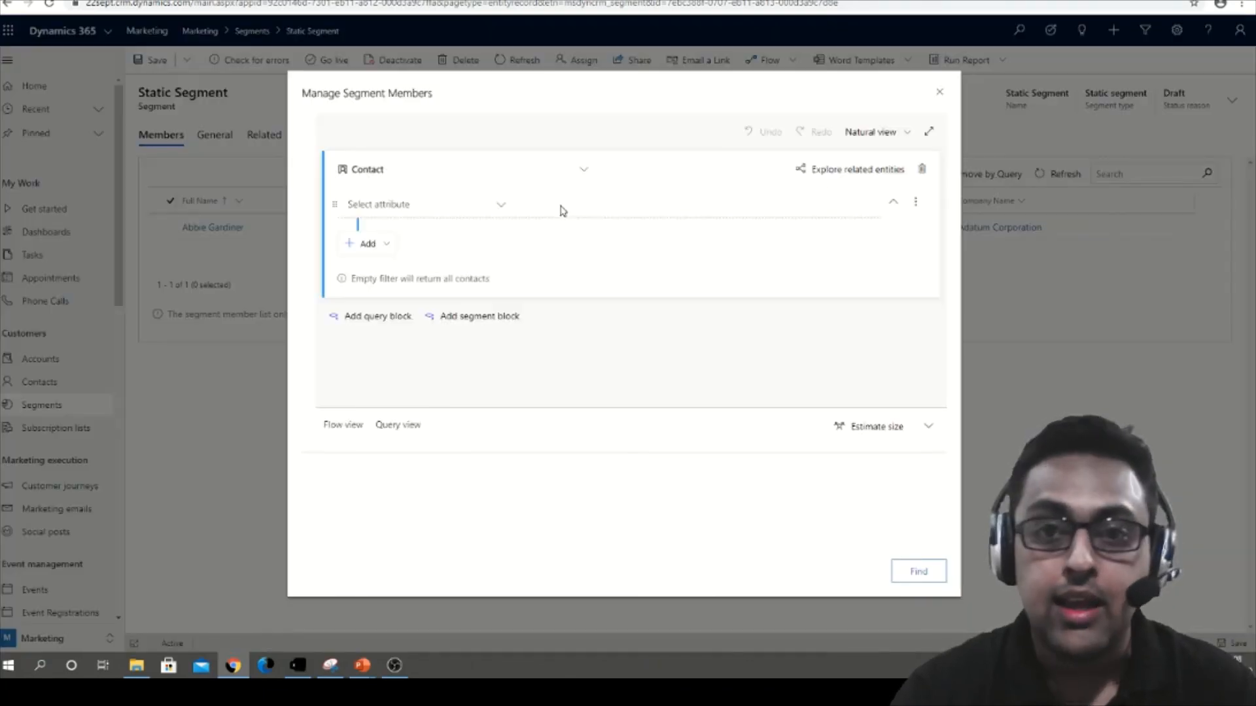
pyautogui.click(426, 210)
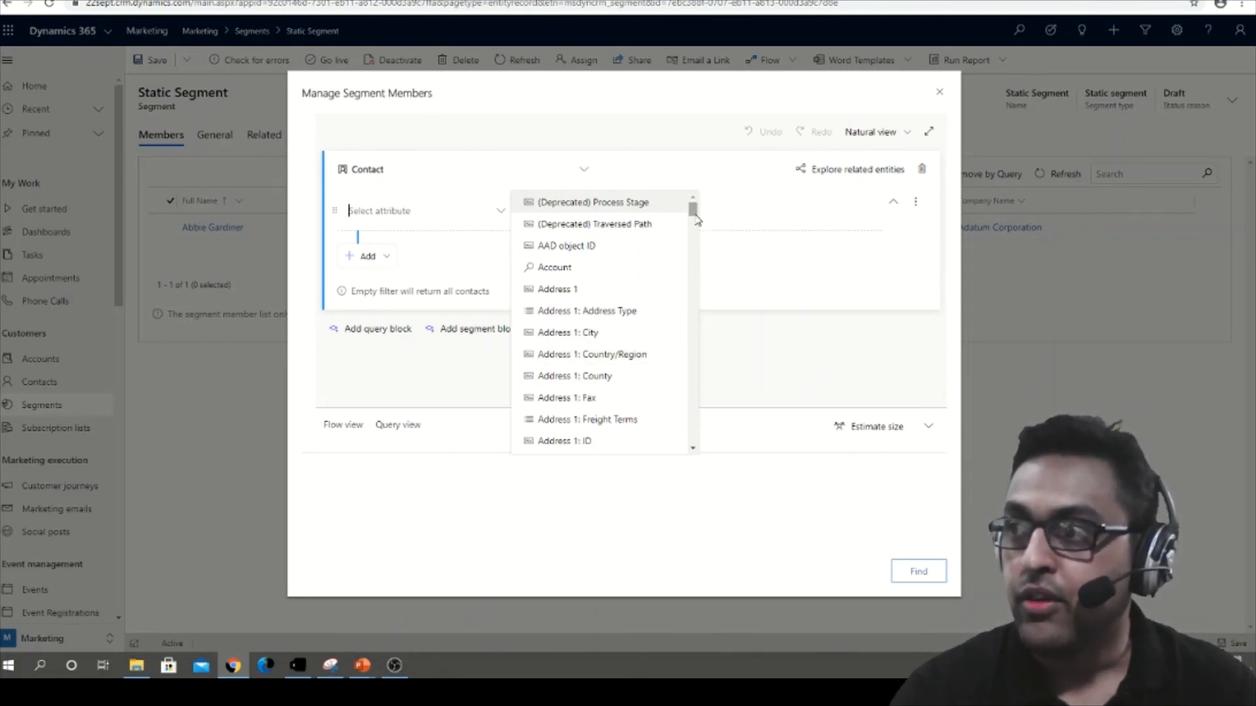
pyautogui.moveTo(696, 218); pyautogui.dragTo(693, 315)
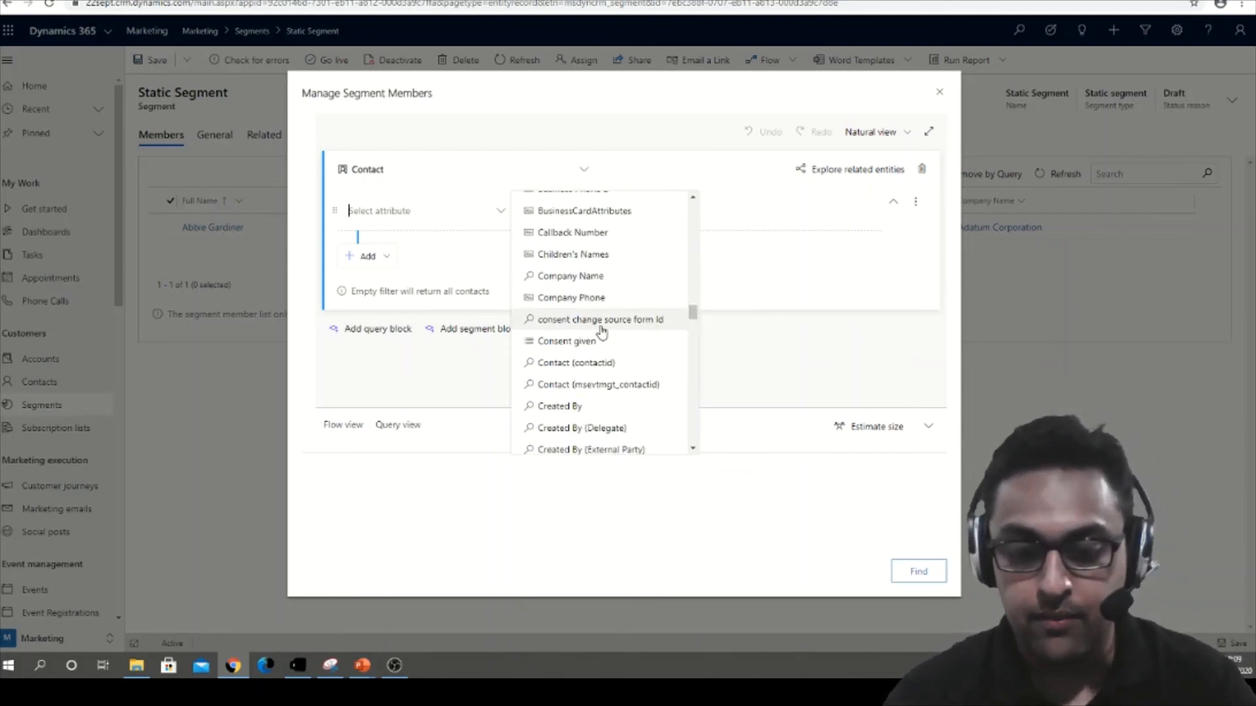
pyautogui.write('fir')
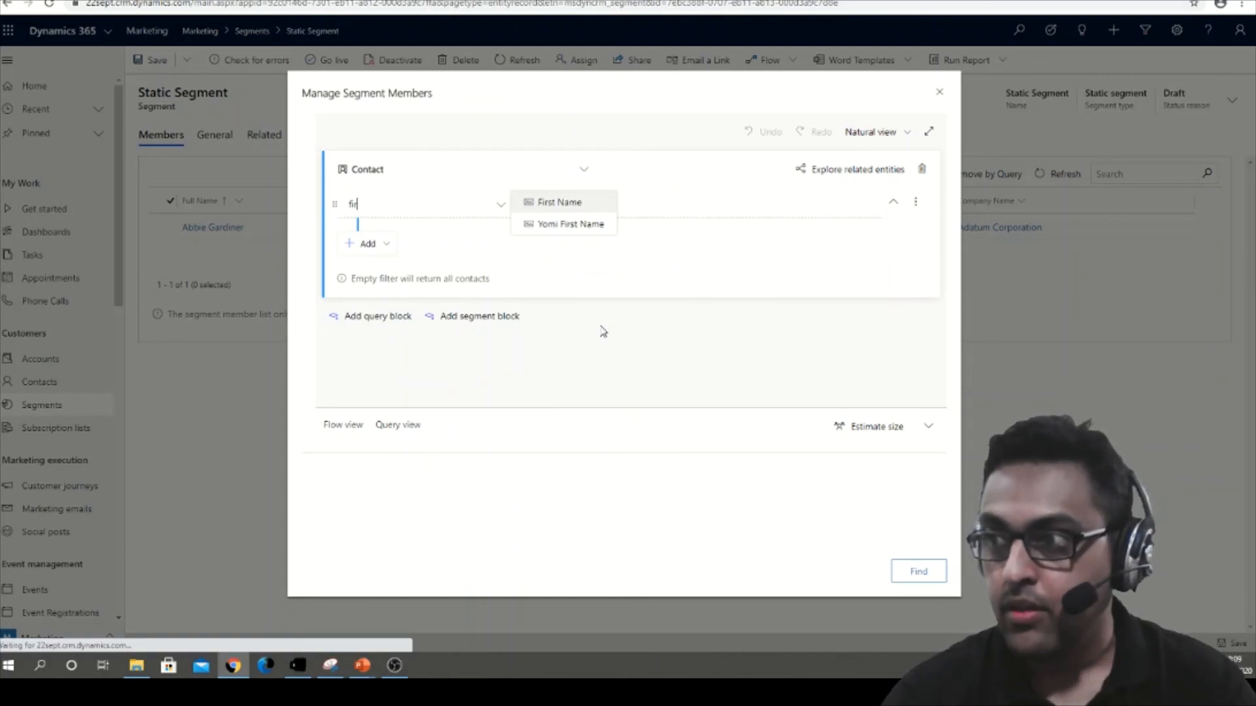
pyautogui.click(569, 202)
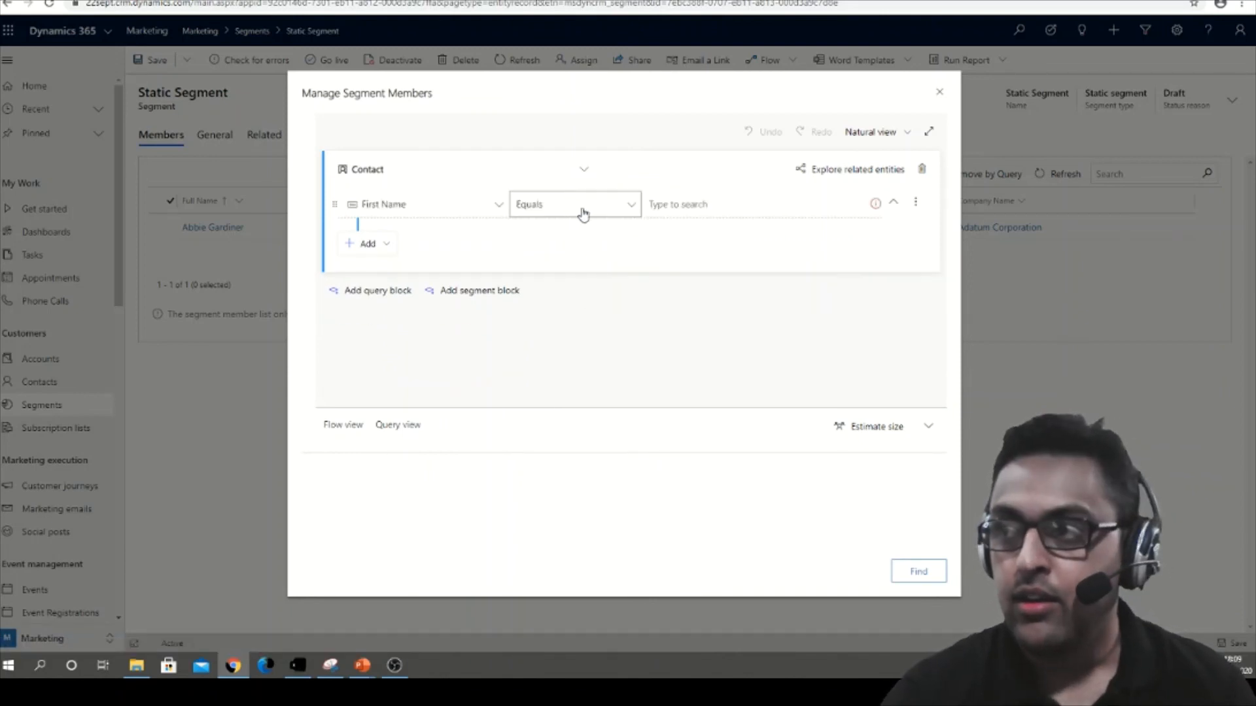
pyautogui.click(610, 205)
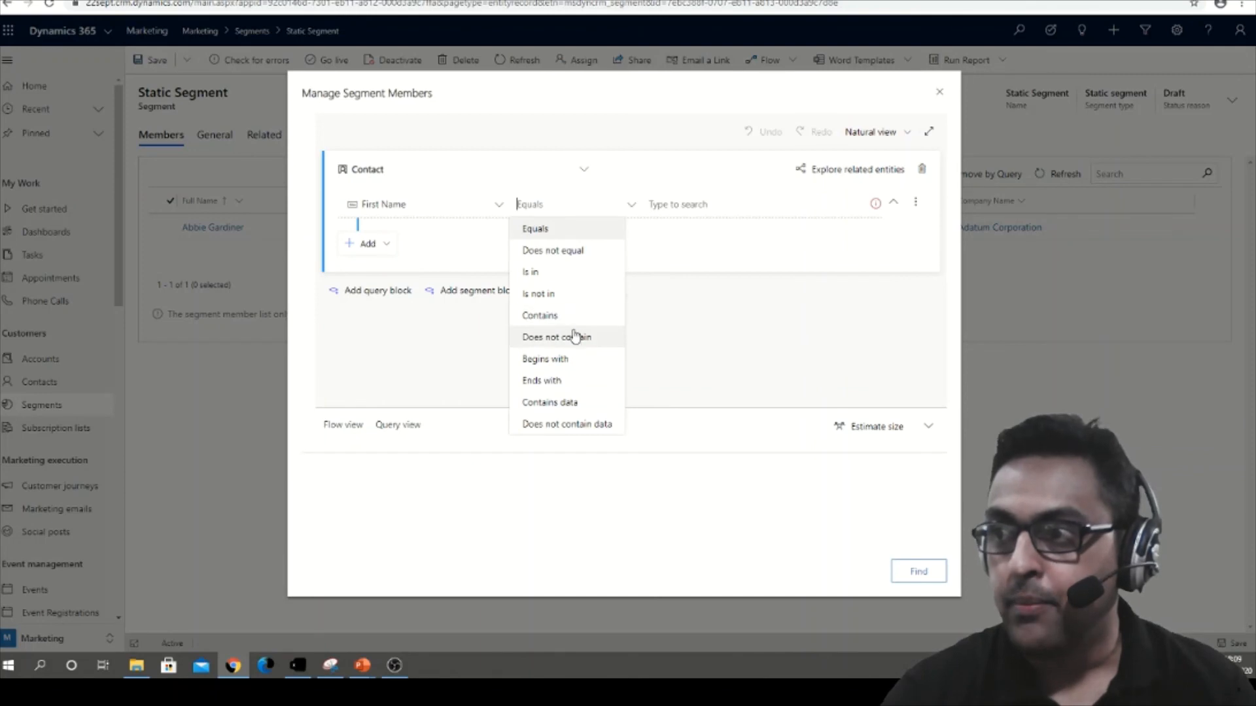
pyautogui.click(575, 359)
pyautogui.click(680, 205)
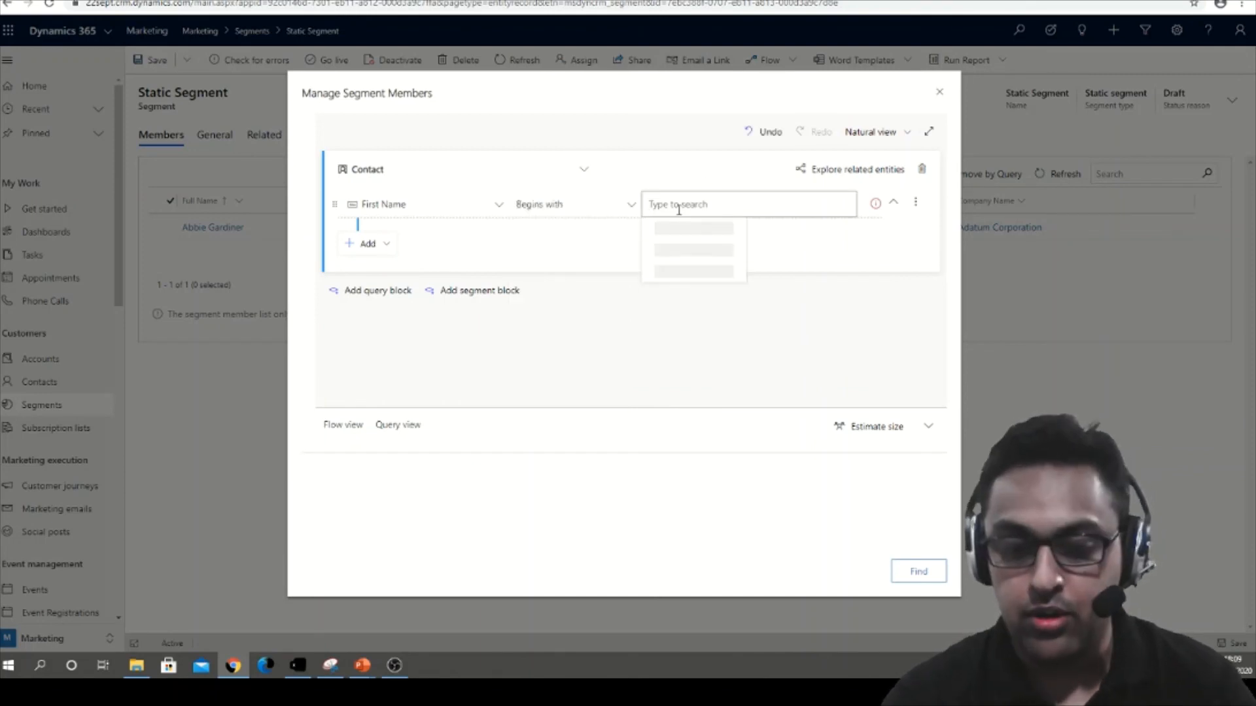
pyautogui.write('A')
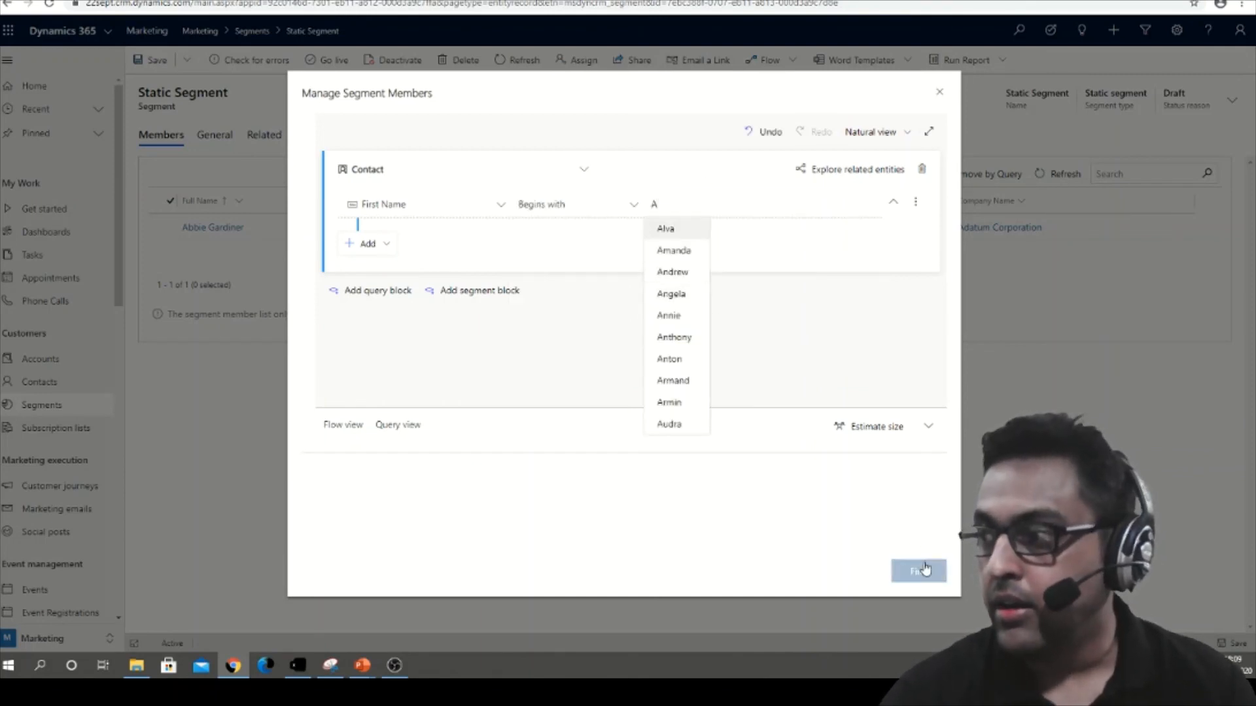
pyautogui.click(923, 570)
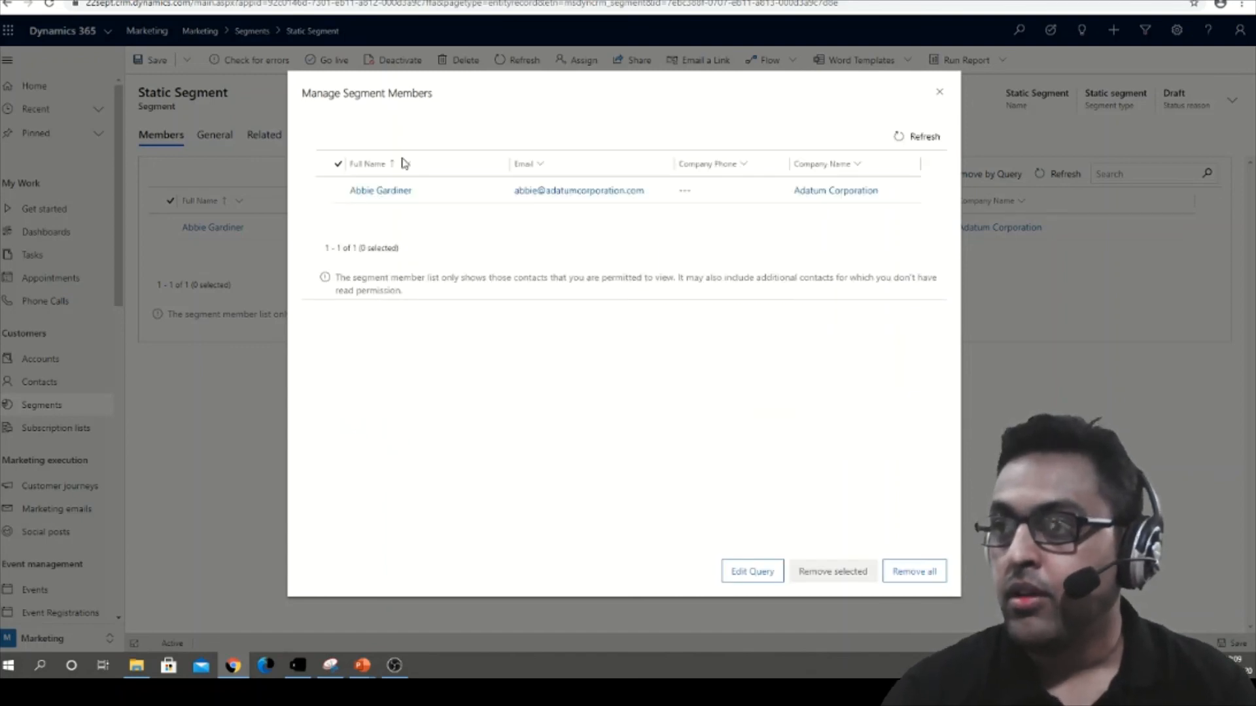
# Remove the selected contact found by the query from the static segment, and finish by removing all query results
pyautogui.click(337, 191)
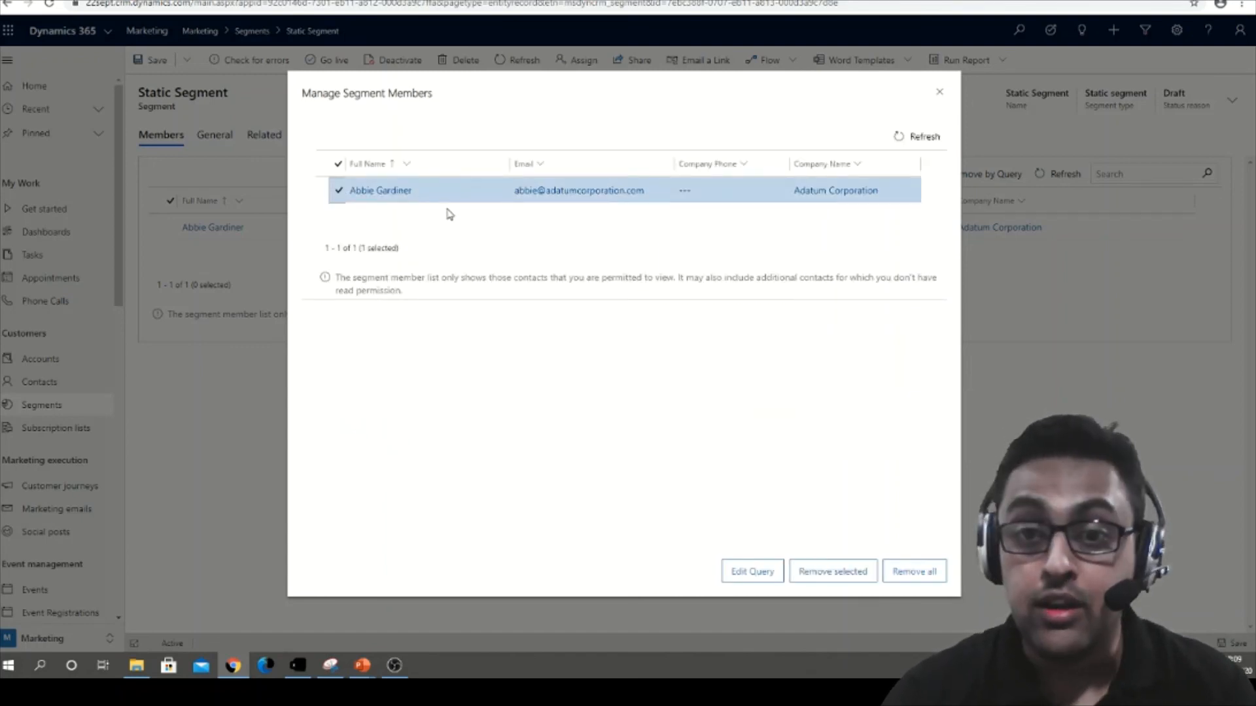
pyautogui.click(827, 578)
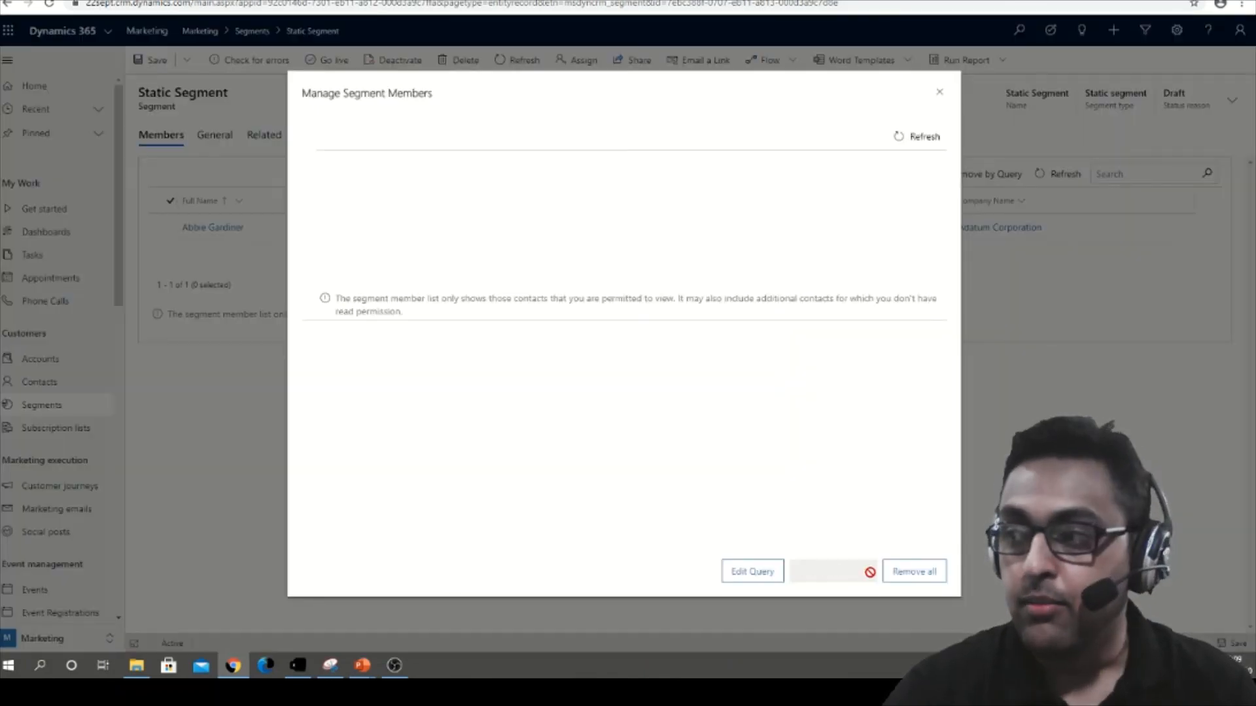
pyautogui.click(915, 573)
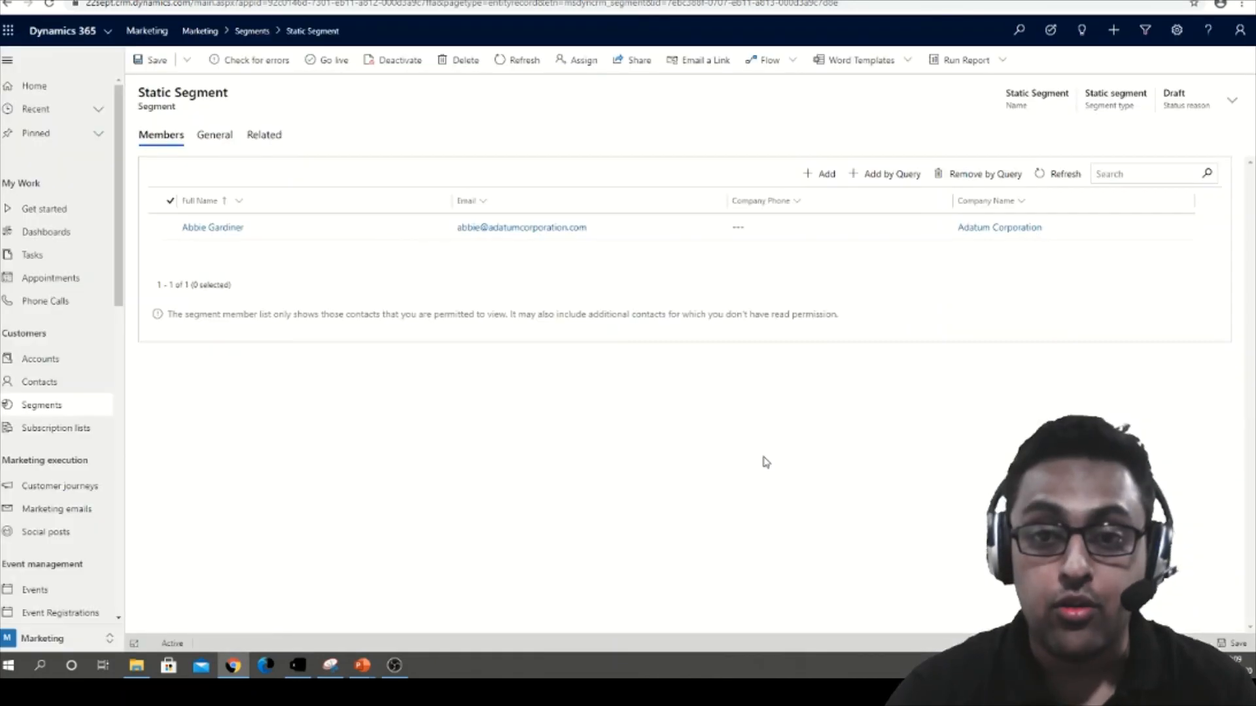